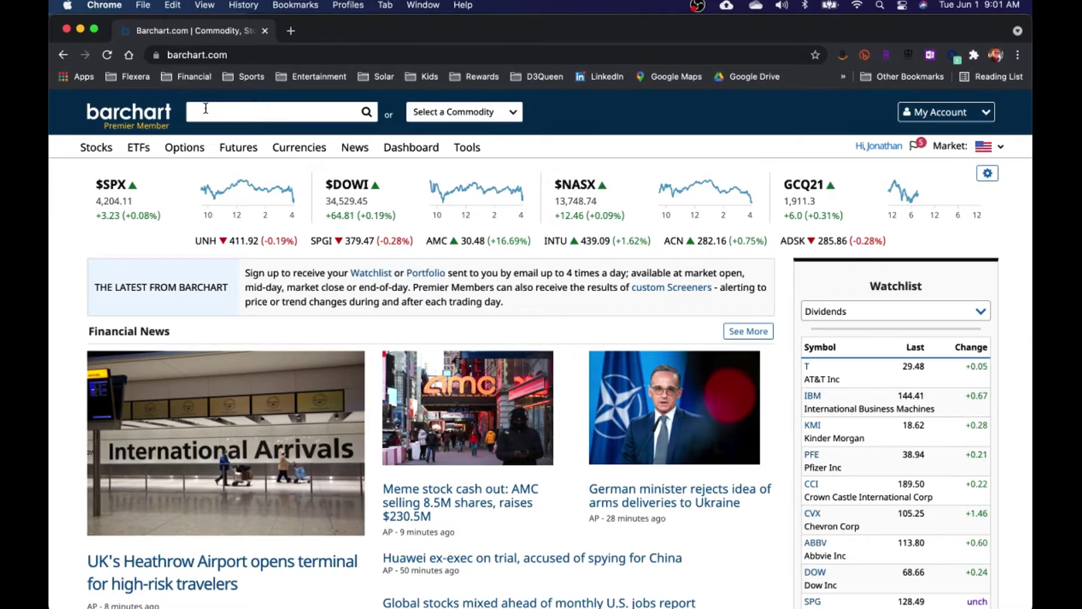
Search for psec and open Prospect Capital Corp's (PSEC) quote overview
{"action": "type", "text": "psec"}
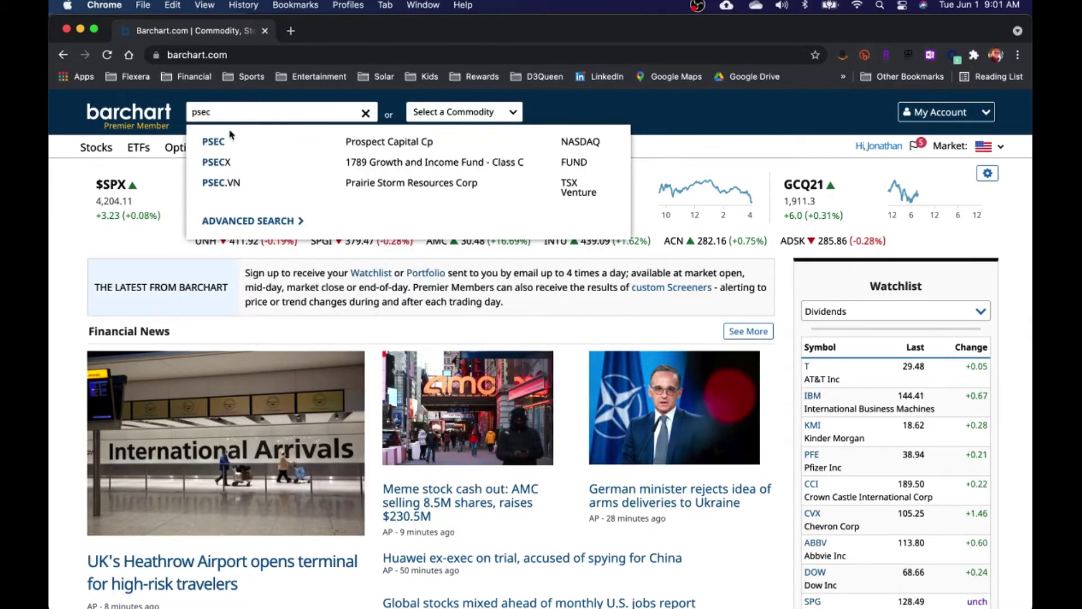
{"action": "left_click", "coordinate": [230, 143]}
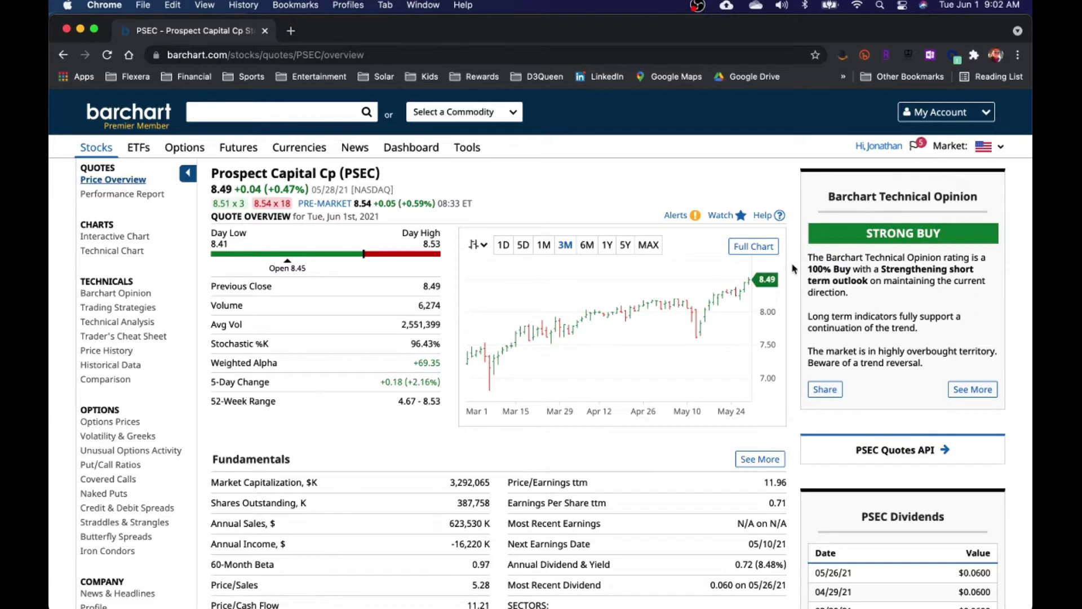
{"action": "scroll", "coordinate": [794, 268], "scroll_direction": "down", "scroll_amount": 5}
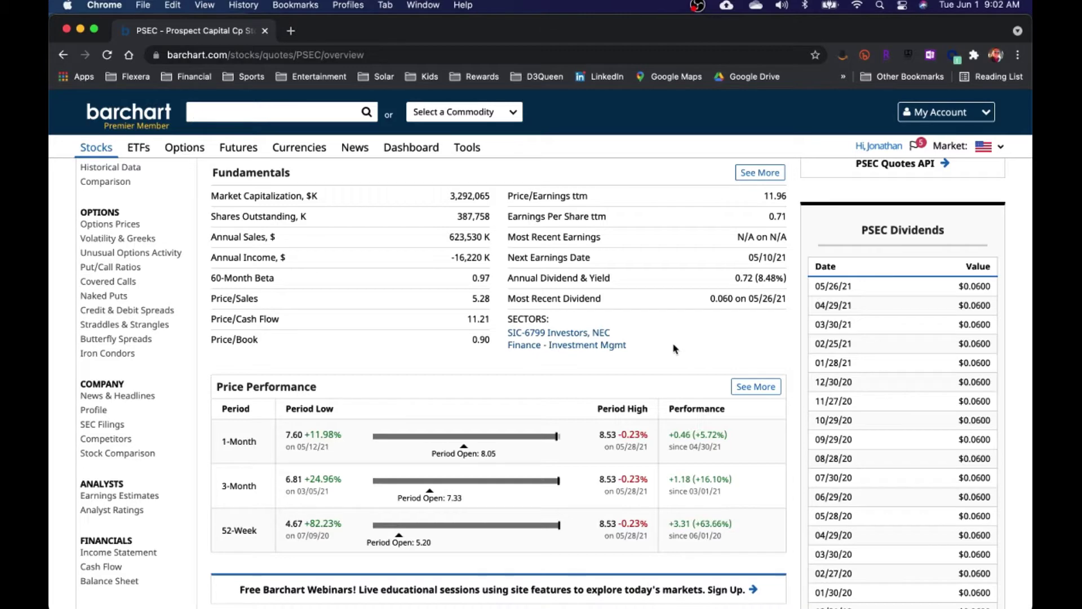
{"action": "scroll", "coordinate": [796, 359], "scroll_direction": "down", "scroll_amount": 4}
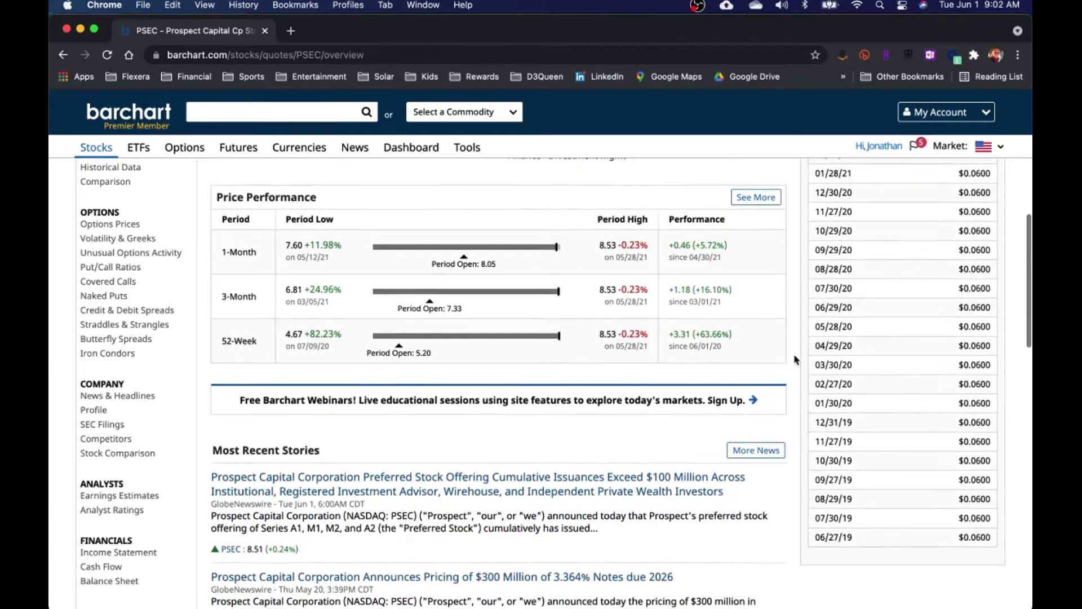
{"action": "scroll", "coordinate": [796, 359], "scroll_direction": "down", "scroll_amount": 6}
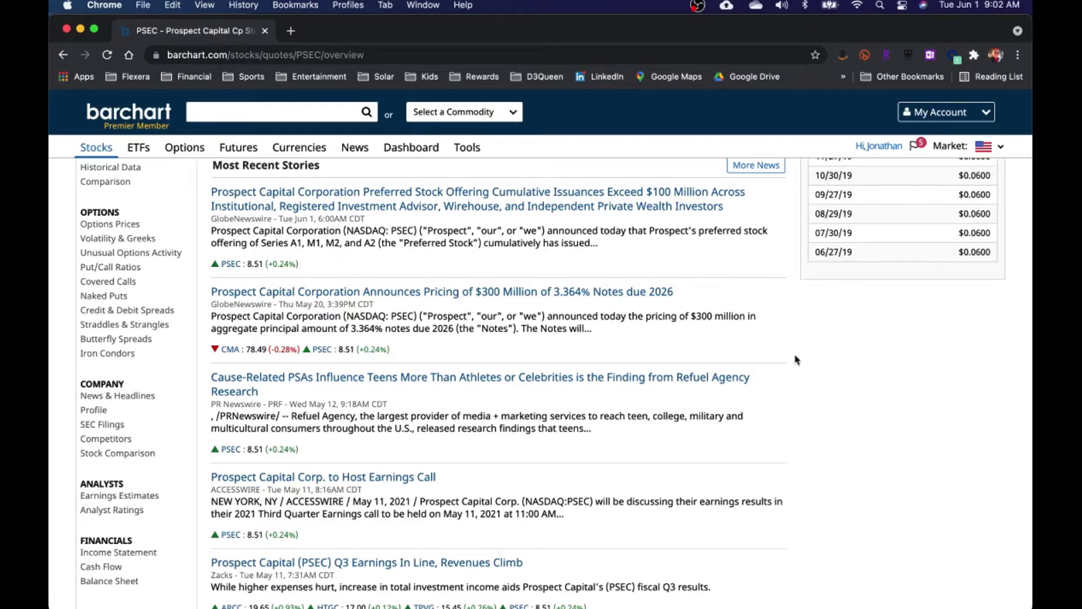
{"action": "scroll", "coordinate": [797, 359], "scroll_direction": "down", "scroll_amount": 5}
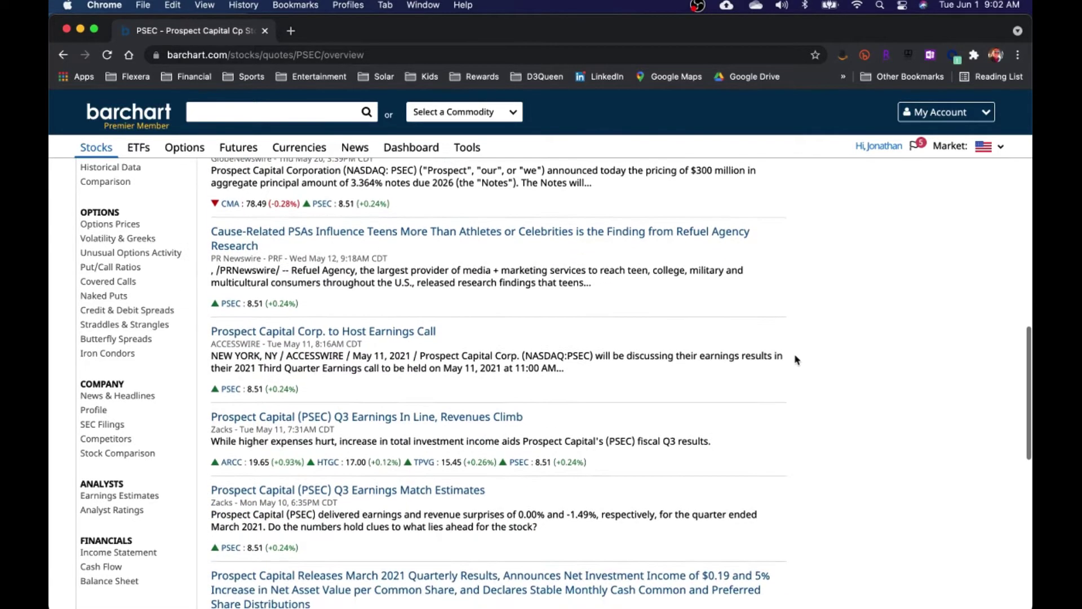
{"action": "scroll", "coordinate": [797, 359], "scroll_direction": "up", "scroll_amount": 15}
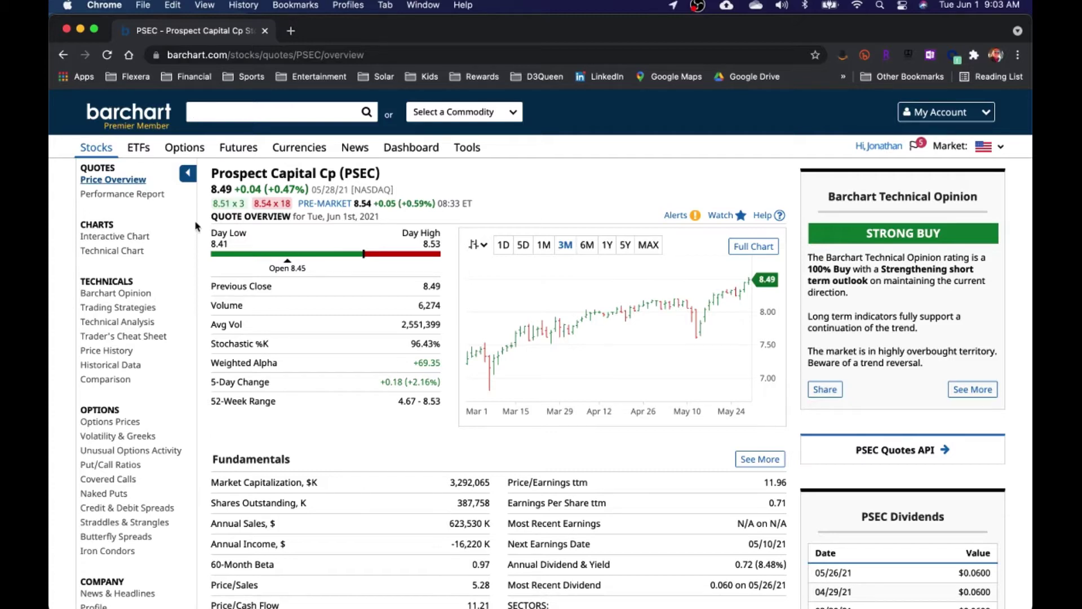
{"action": "scroll", "coordinate": [195, 226], "scroll_direction": "down", "scroll_amount": 5}
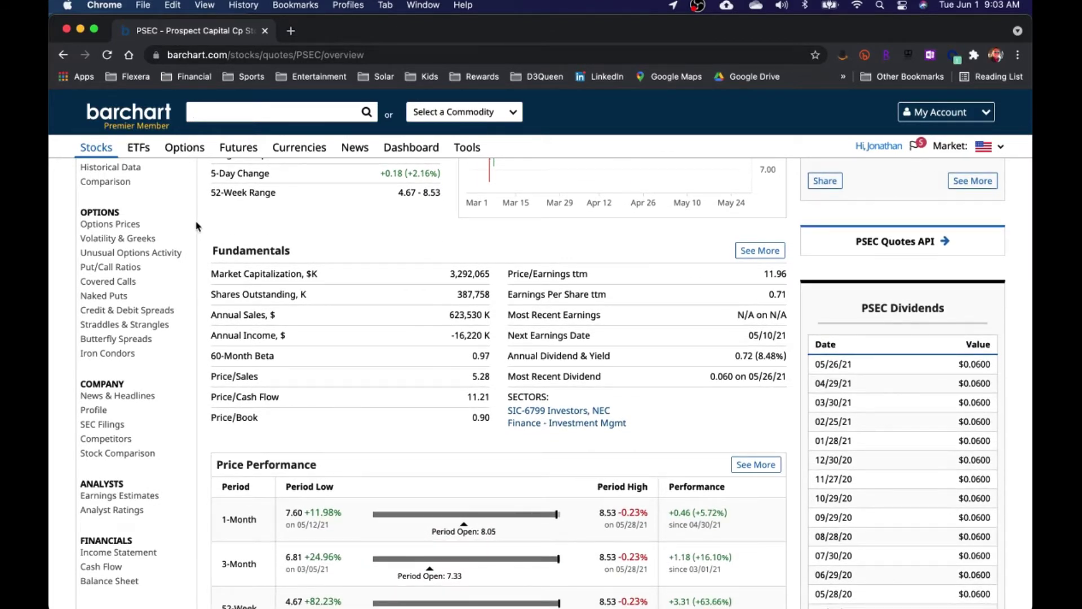
{"action": "scroll", "coordinate": [196, 226], "scroll_direction": "up", "scroll_amount": 5}
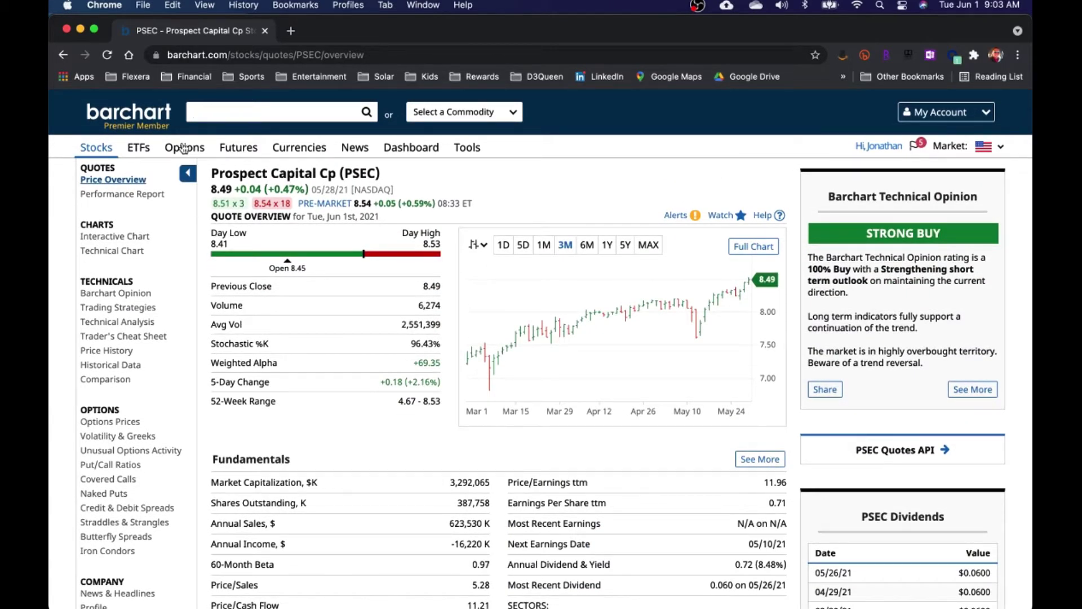
Open the Short Iron Condors screener from the Options menu's Condor Strategies section
{"action": "mouse_move", "coordinate": [183, 148]}
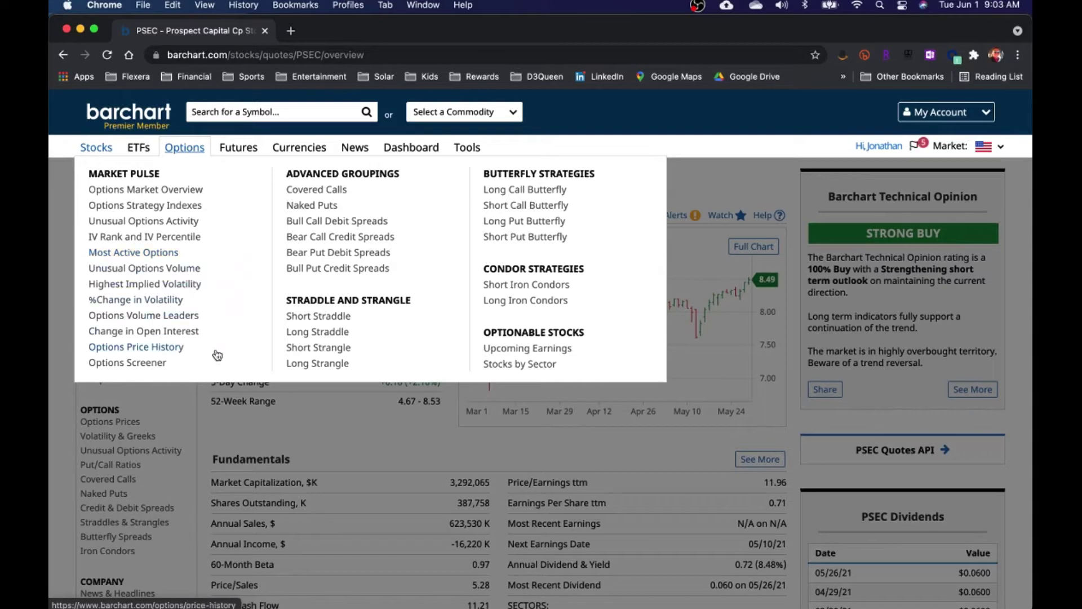
{"action": "left_click", "coordinate": [515, 286]}
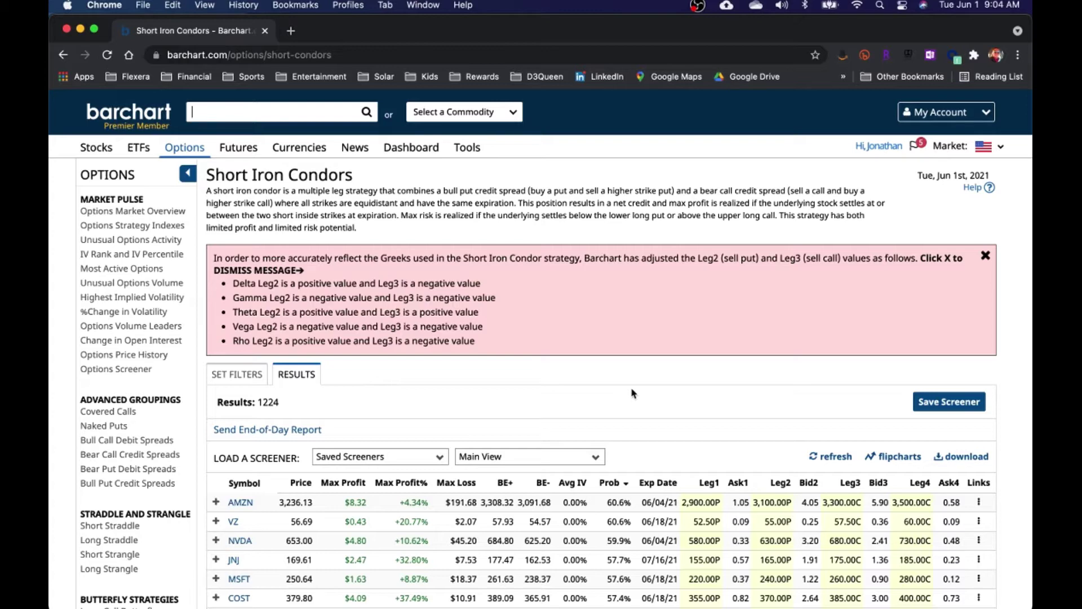
Scroll through the 1224 Short Iron Condors results and back to the top
{"action": "scroll", "coordinate": [632, 392], "scroll_direction": "down", "scroll_amount": 3}
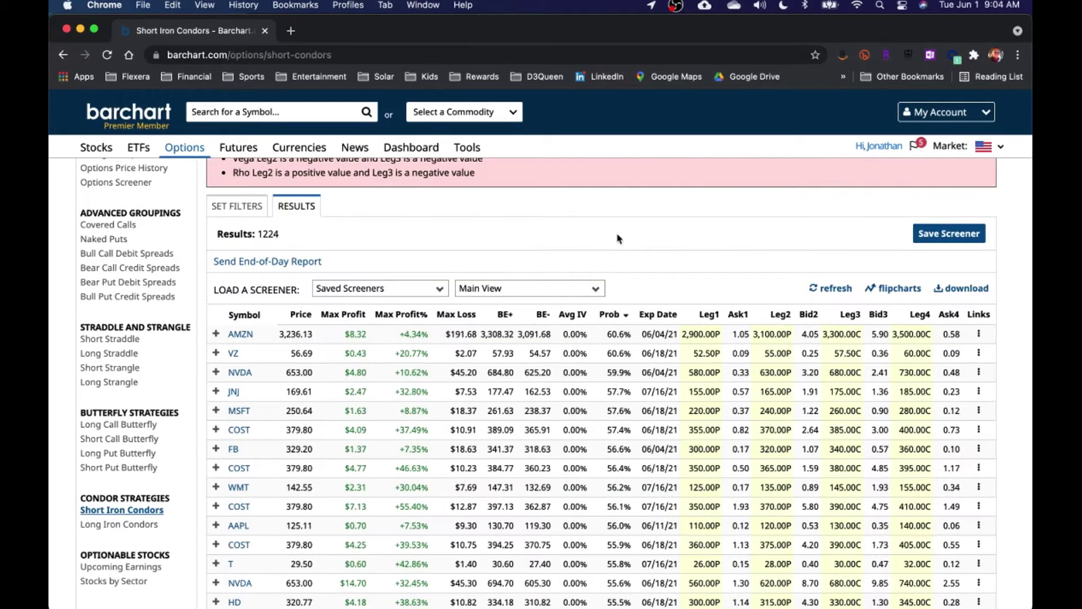
{"action": "scroll", "coordinate": [619, 239], "scroll_direction": "down", "scroll_amount": 2}
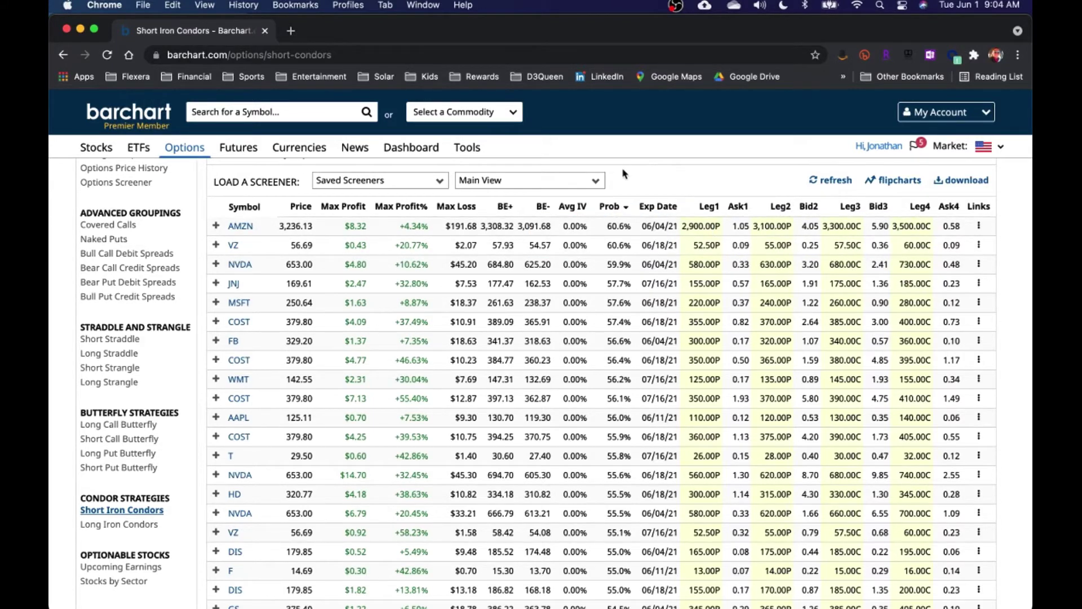
{"action": "scroll", "coordinate": [622, 169], "scroll_direction": "up", "scroll_amount": 2}
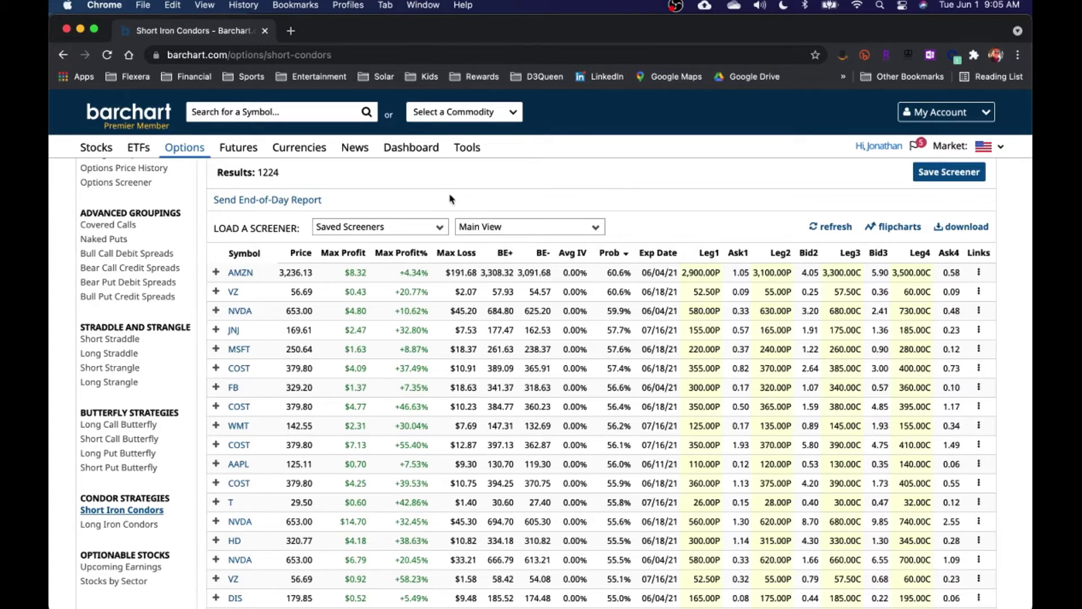
{"action": "scroll", "coordinate": [462, 214], "scroll_direction": "up", "scroll_amount": 3}
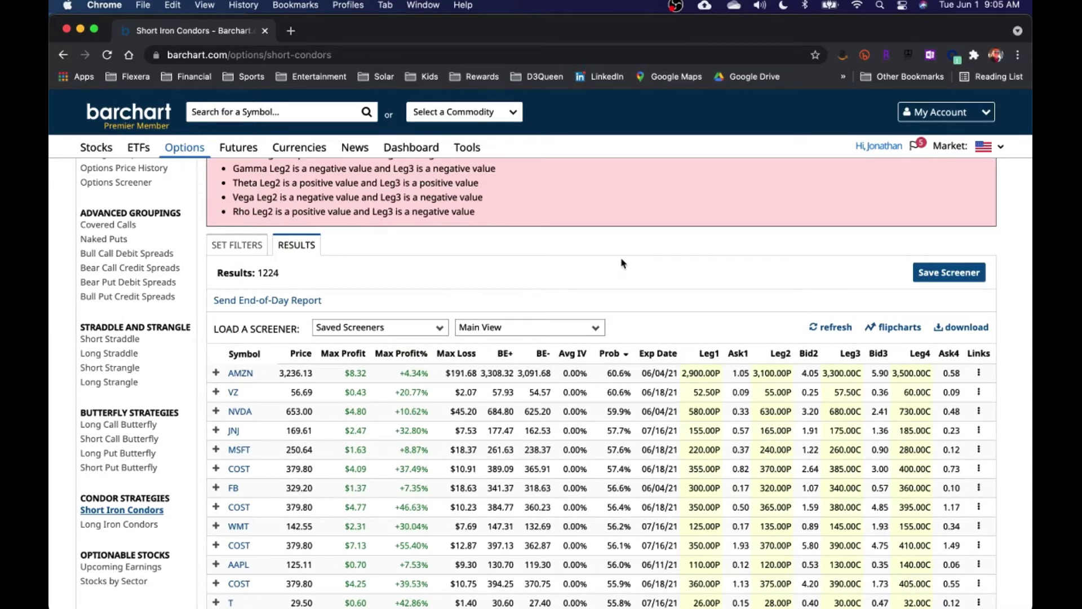
{"action": "scroll", "coordinate": [623, 263], "scroll_direction": "up", "scroll_amount": 4}
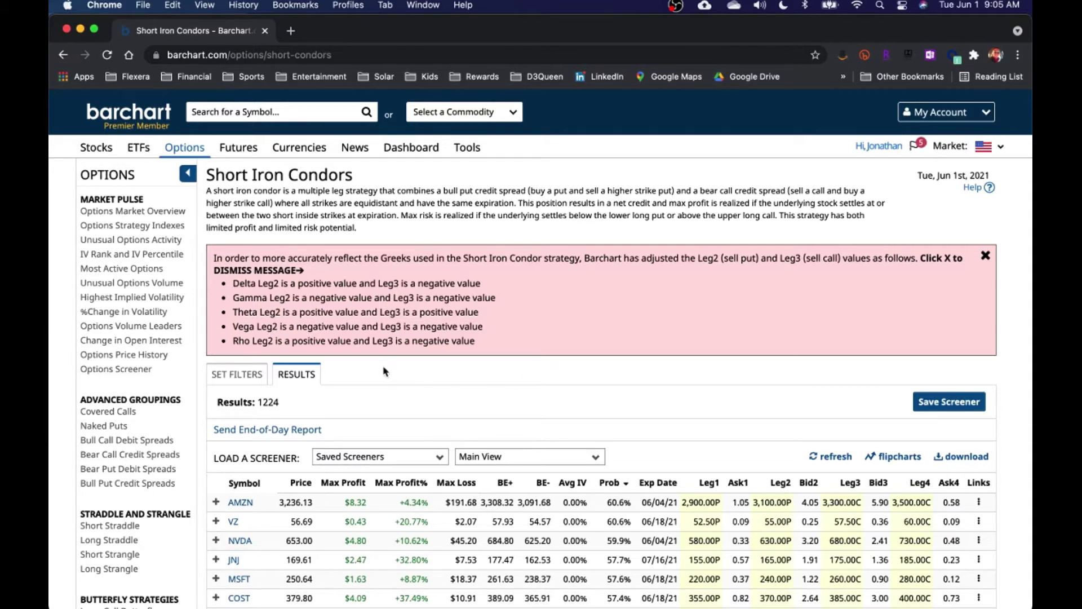
{"action": "left_click", "coordinate": [234, 375]}
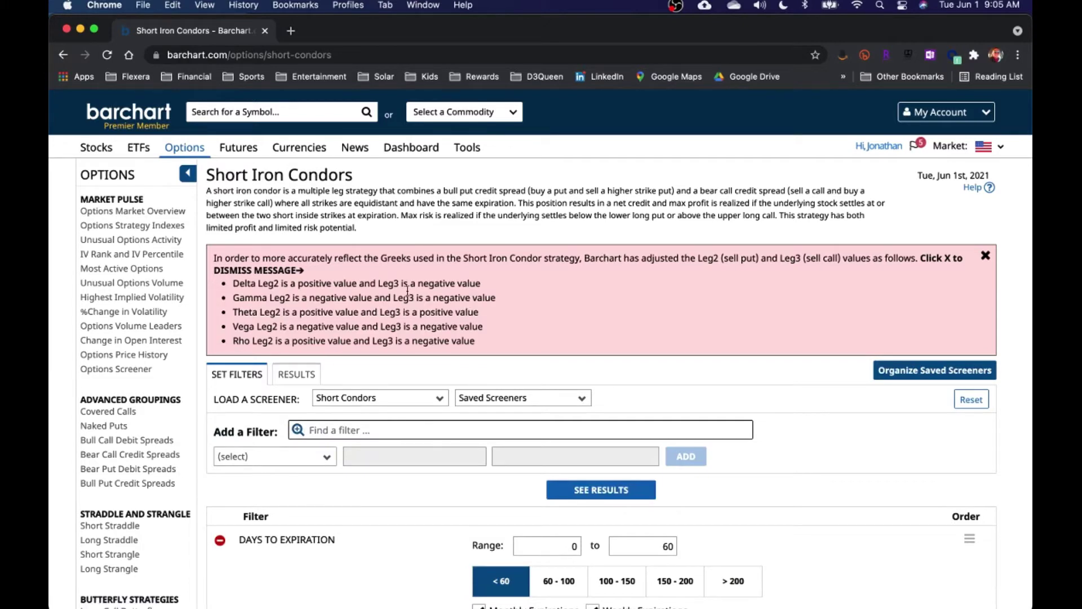
{"action": "scroll", "coordinate": [399, 285], "scroll_direction": "down", "scroll_amount": 5}
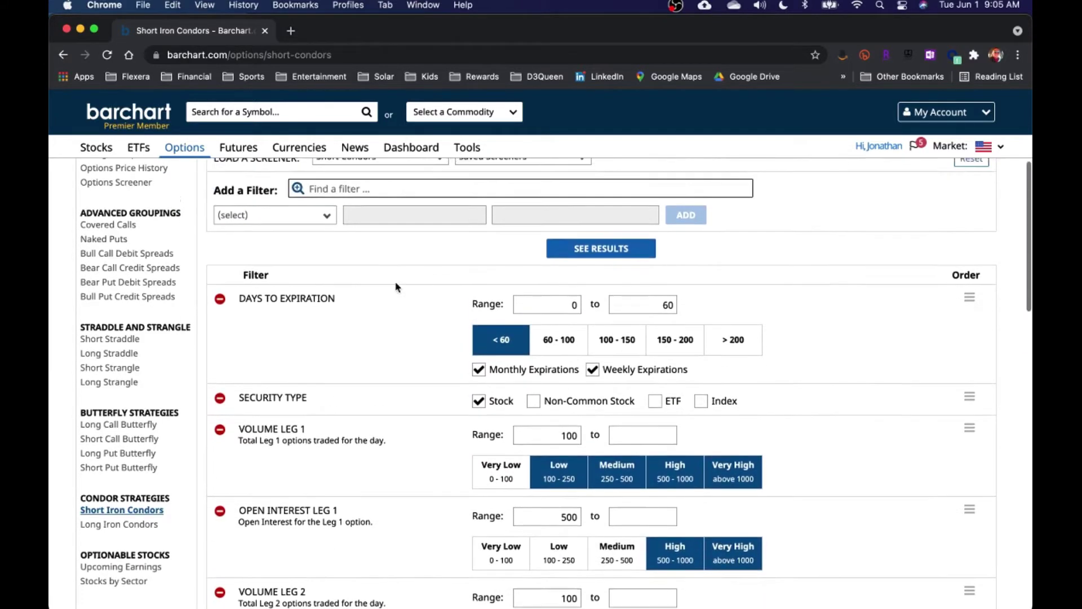
{"action": "scroll", "coordinate": [395, 286], "scroll_direction": "up", "scroll_amount": 3}
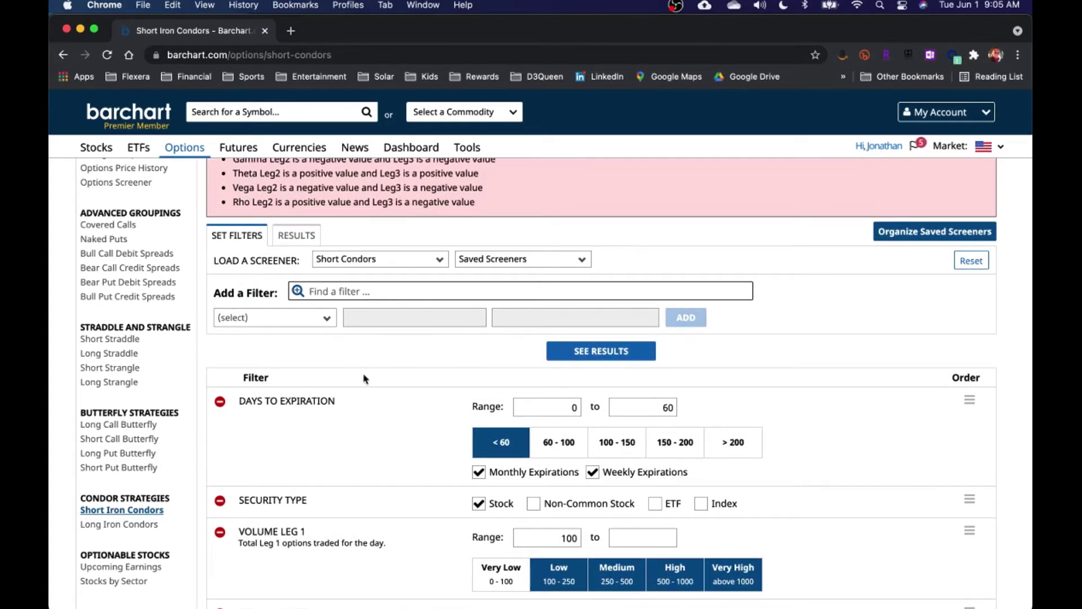
{"action": "scroll", "coordinate": [404, 369], "scroll_direction": "down", "scroll_amount": 4}
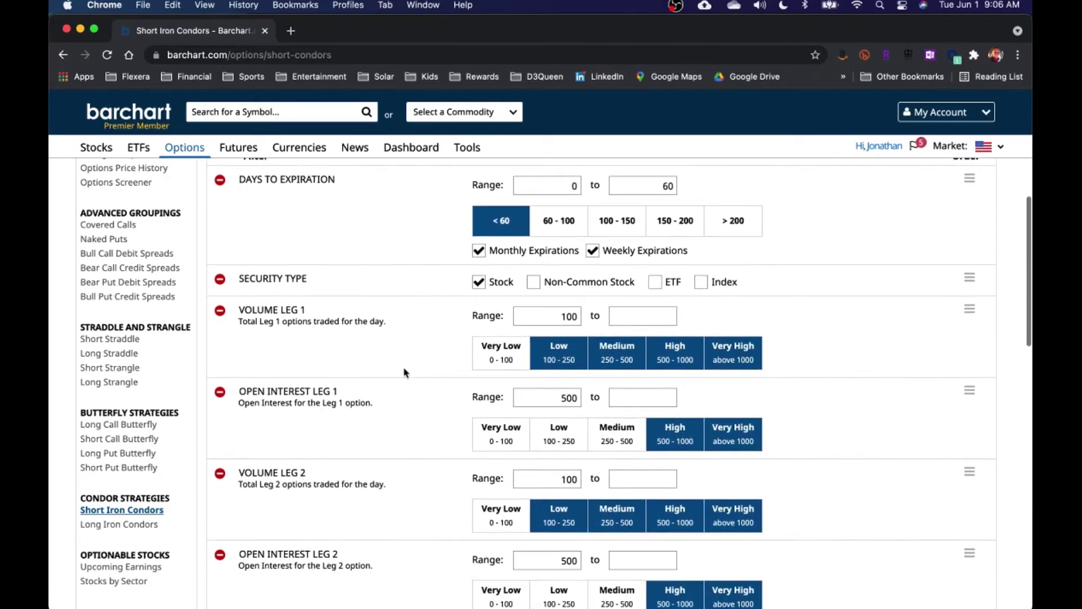
{"action": "scroll", "coordinate": [436, 429], "scroll_direction": "down", "scroll_amount": 2}
{"action": "scroll", "coordinate": [436, 429], "scroll_direction": "down", "scroll_amount": 5}
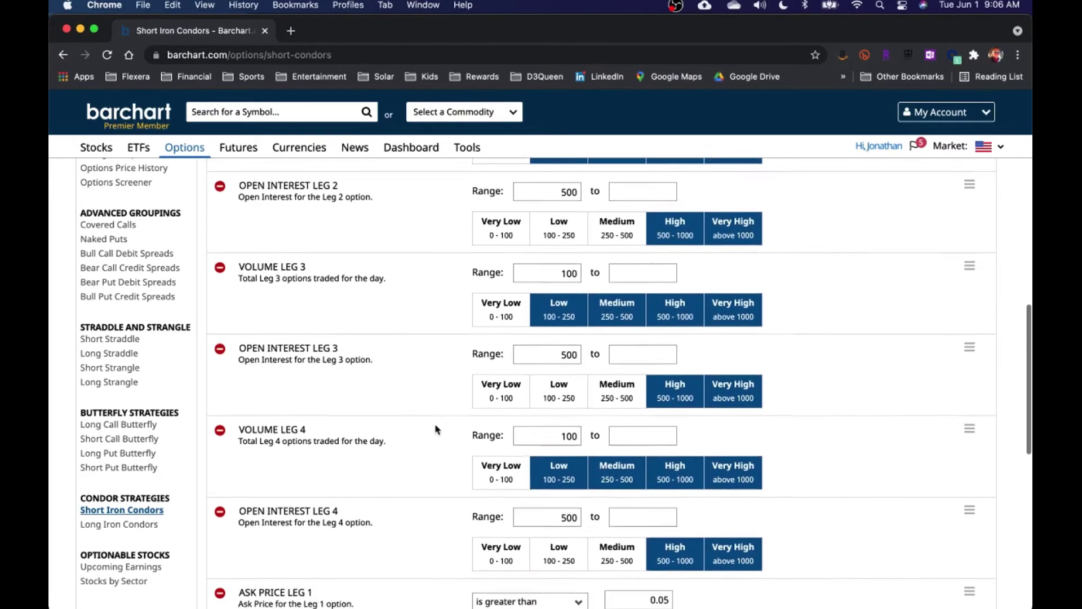
{"action": "scroll", "coordinate": [436, 429], "scroll_direction": "down", "scroll_amount": 4}
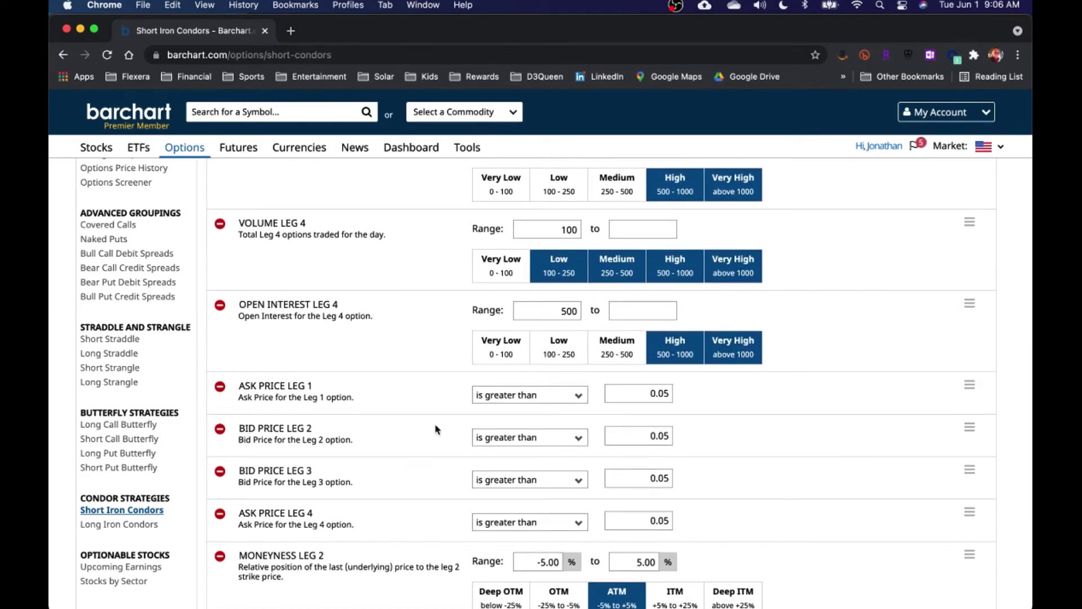
{"action": "scroll", "coordinate": [435, 428], "scroll_direction": "down", "scroll_amount": 4}
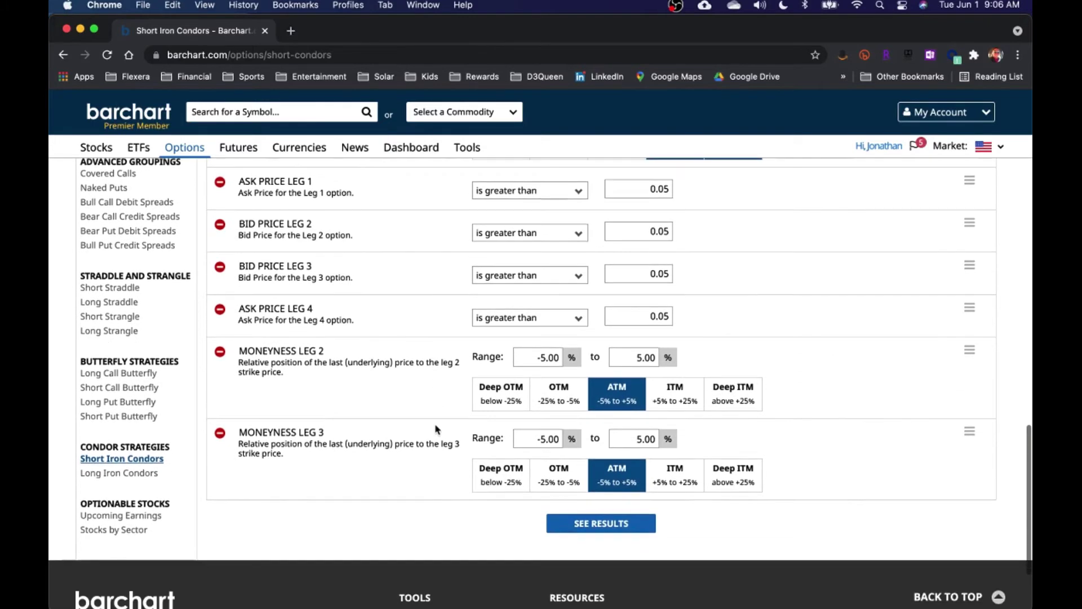
{"action": "scroll", "coordinate": [436, 428], "scroll_direction": "up", "scroll_amount": 3}
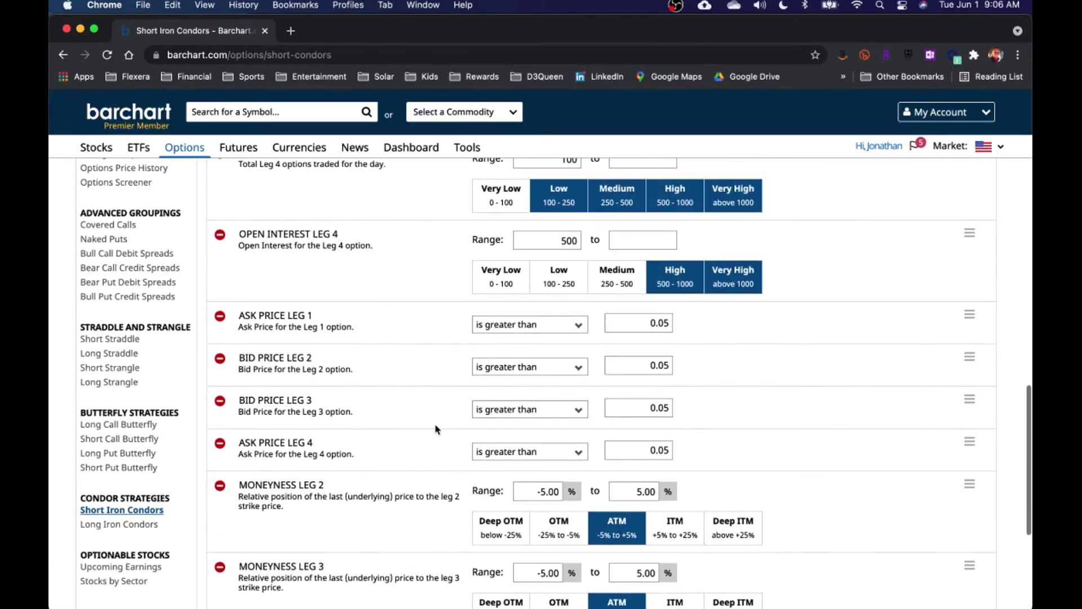
{"action": "scroll", "coordinate": [435, 428], "scroll_direction": "up", "scroll_amount": 3}
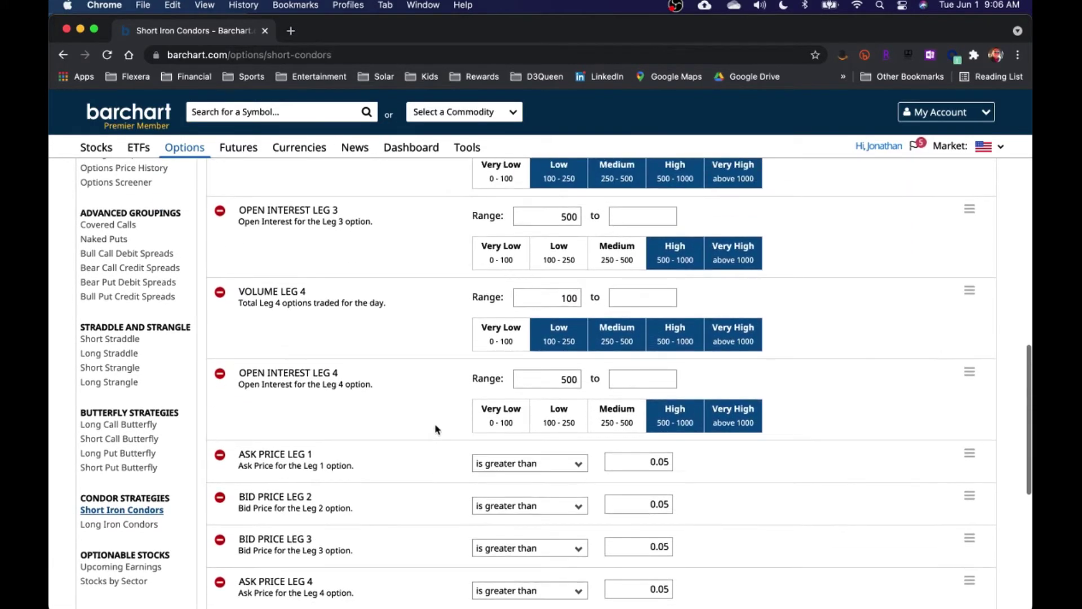
{"action": "scroll", "coordinate": [435, 429], "scroll_direction": "up", "scroll_amount": 4}
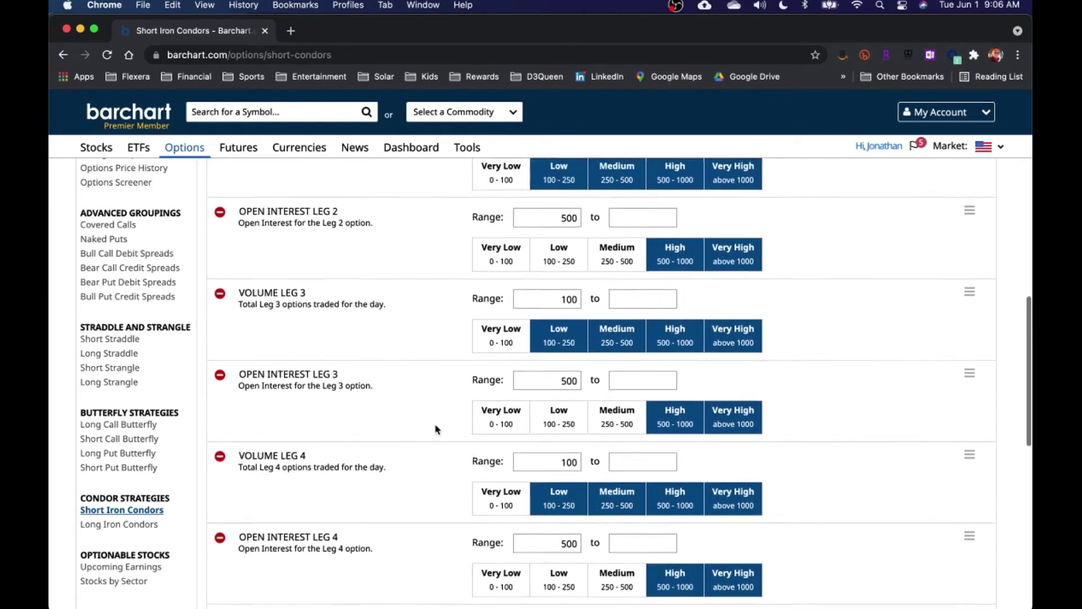
{"action": "scroll", "coordinate": [435, 428], "scroll_direction": "up", "scroll_amount": 4}
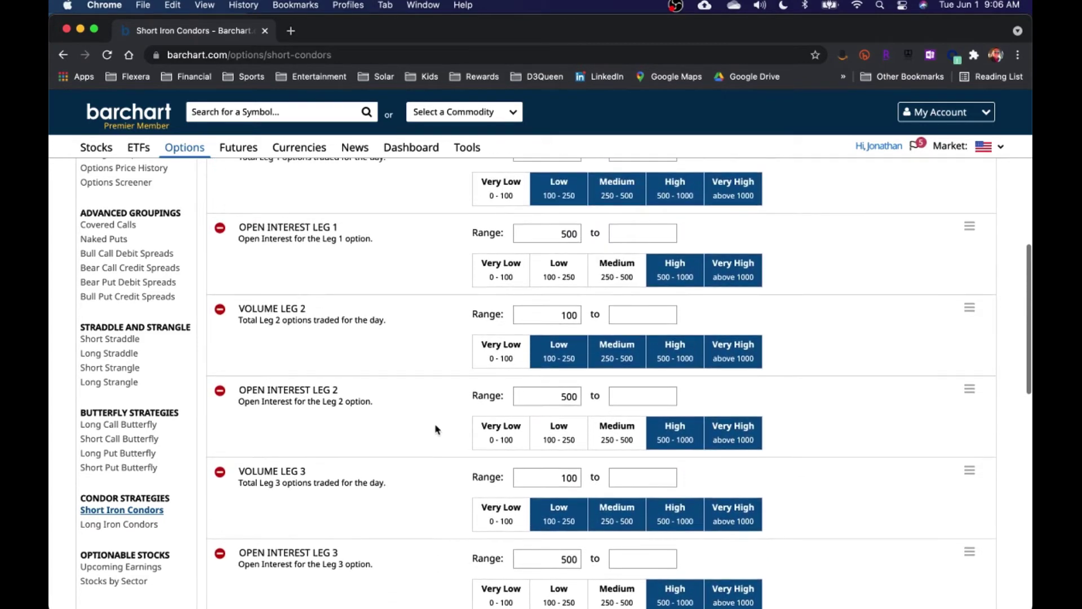
{"action": "scroll", "coordinate": [435, 428], "scroll_direction": "up", "scroll_amount": 2}
{"action": "scroll", "coordinate": [435, 428], "scroll_direction": "up", "scroll_amount": 3}
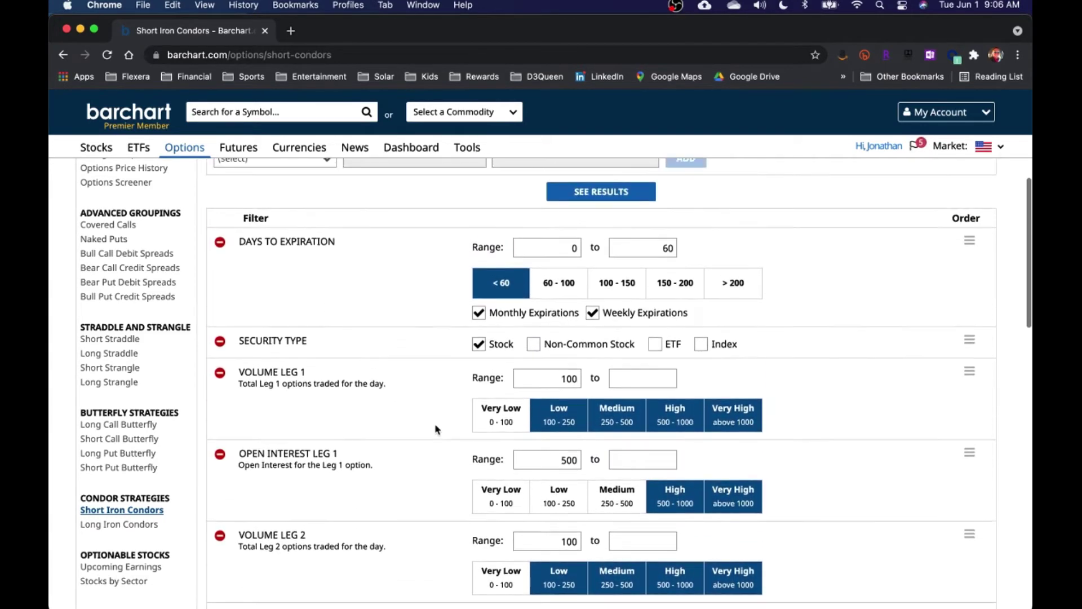
{"action": "scroll", "coordinate": [434, 428], "scroll_direction": "up", "scroll_amount": 1}
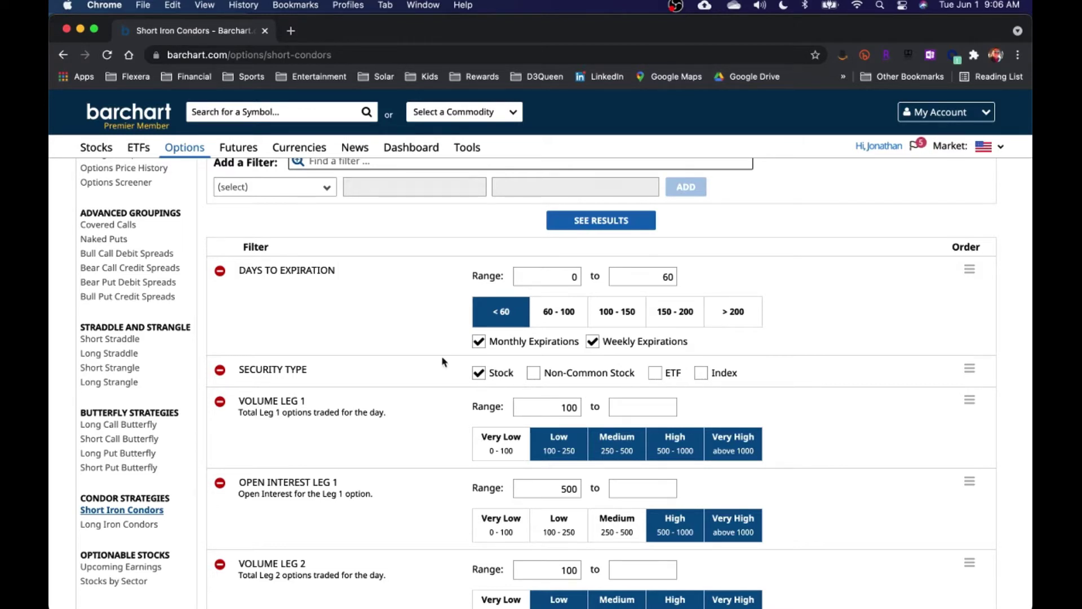
{"action": "scroll", "coordinate": [410, 344], "scroll_direction": "up", "scroll_amount": 2}
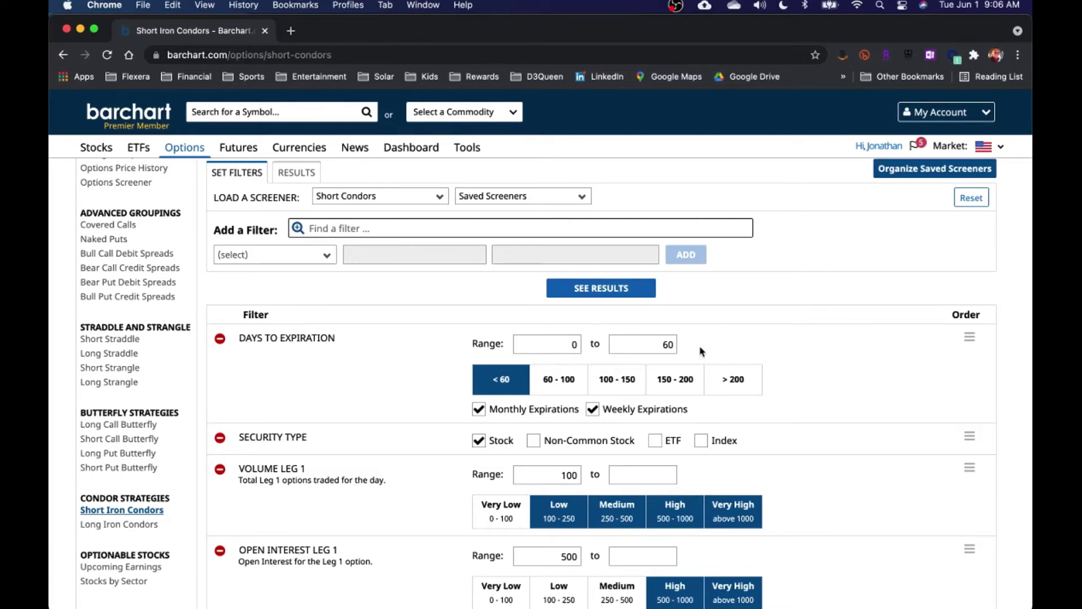
{"action": "scroll", "coordinate": [439, 363], "scroll_direction": "up", "scroll_amount": 5}
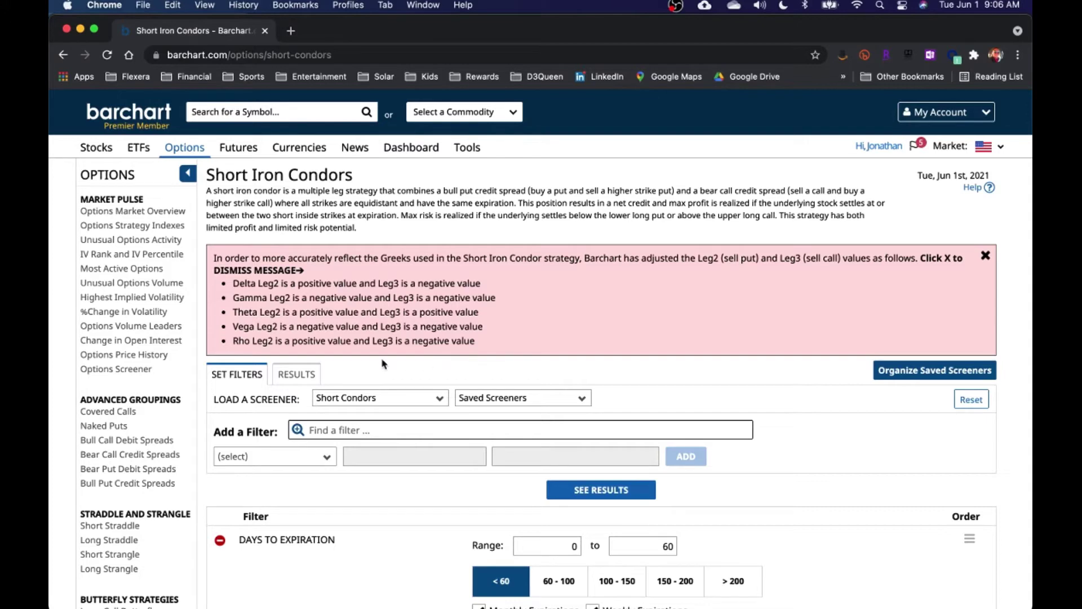
{"action": "scroll", "coordinate": [390, 361], "scroll_direction": "down", "scroll_amount": 5}
{"action": "scroll", "coordinate": [390, 361], "scroll_direction": "down", "scroll_amount": 2}
{"action": "scroll", "coordinate": [390, 361], "scroll_direction": "up", "scroll_amount": 5}
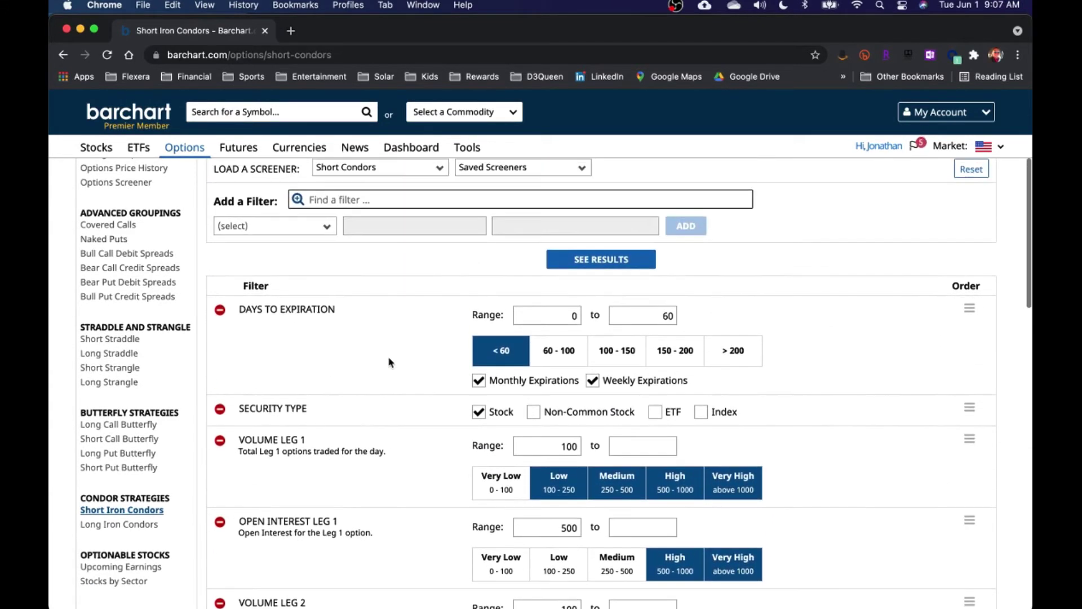
Show the Short Iron Condors results and check the Saved Screeners list without loading one
{"action": "left_click", "coordinate": [302, 262]}
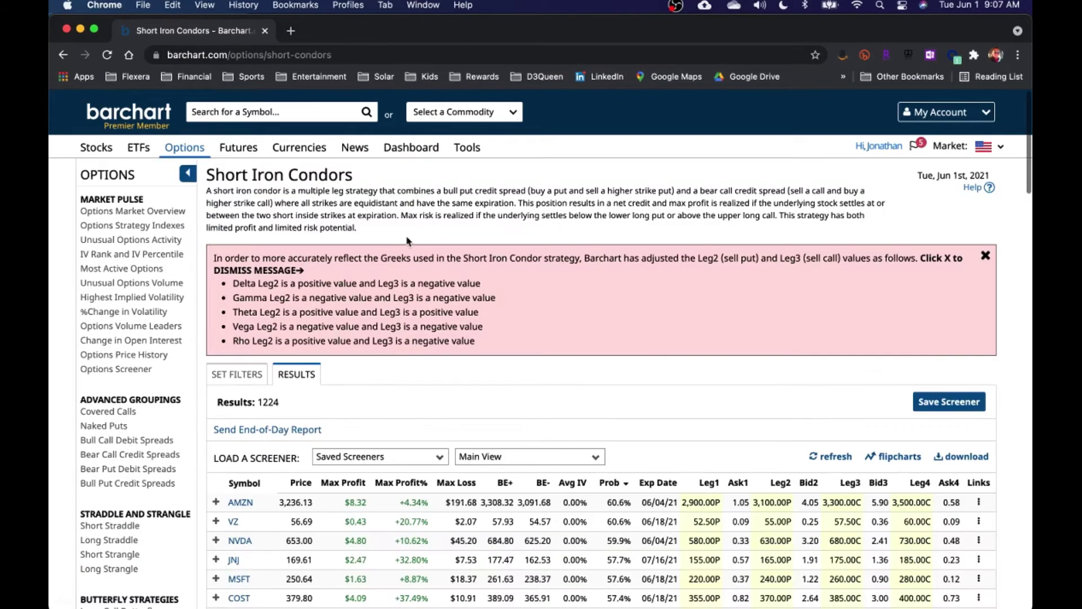
{"action": "scroll", "coordinate": [378, 361], "scroll_direction": "down", "scroll_amount": 3}
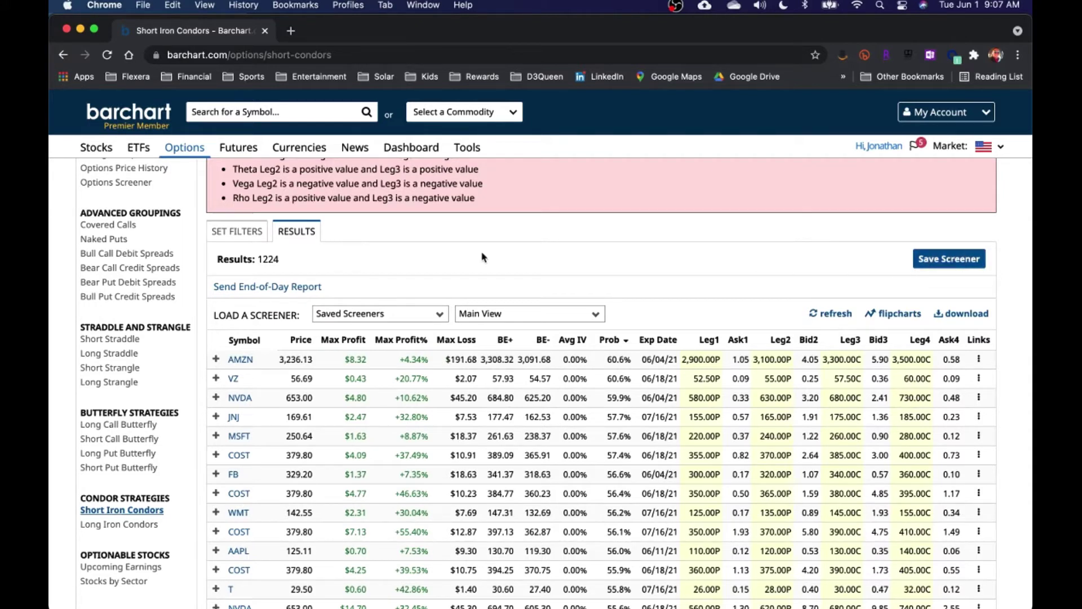
{"action": "left_click", "coordinate": [418, 316]}
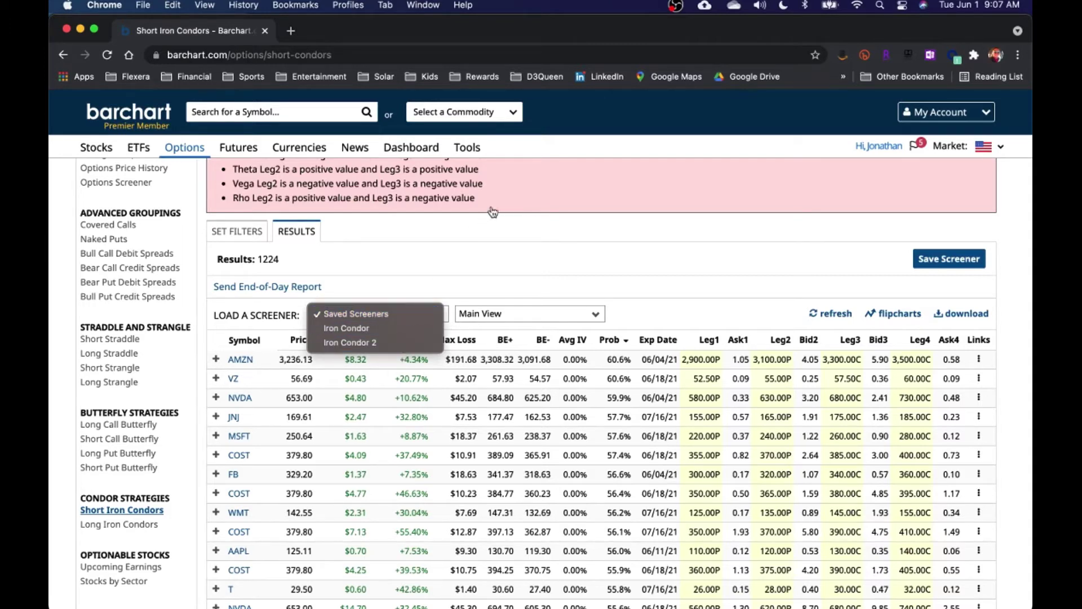
{"action": "left_click", "coordinate": [463, 280]}
{"action": "scroll", "coordinate": [463, 280], "scroll_direction": "up", "scroll_amount": 5}
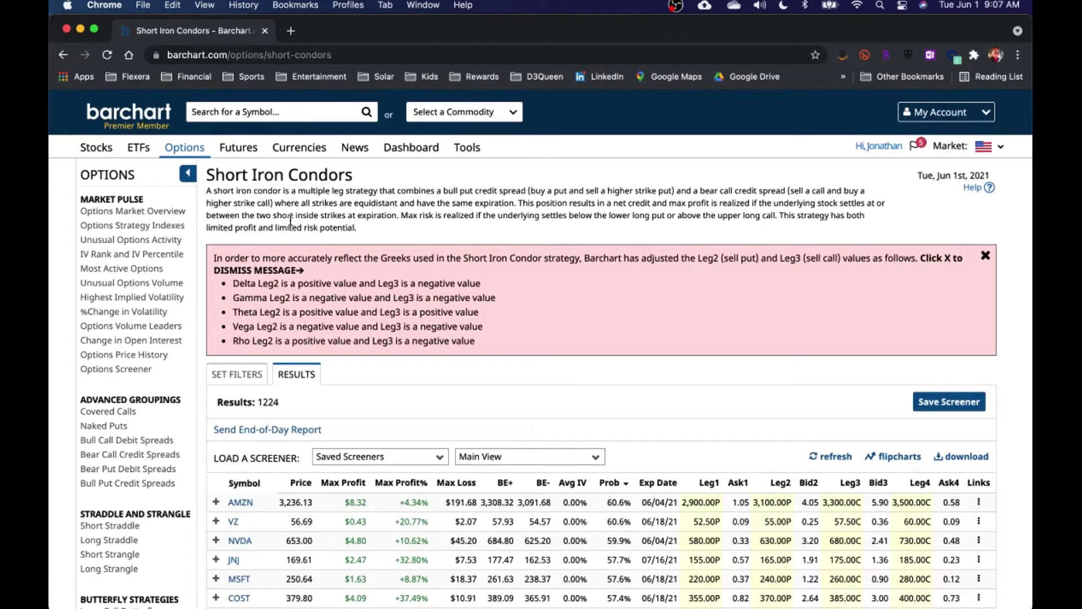
Load the saved PMCC - BTO screener in the Options Screener, returning 23 calls
{"action": "left_click", "coordinate": [113, 371]}
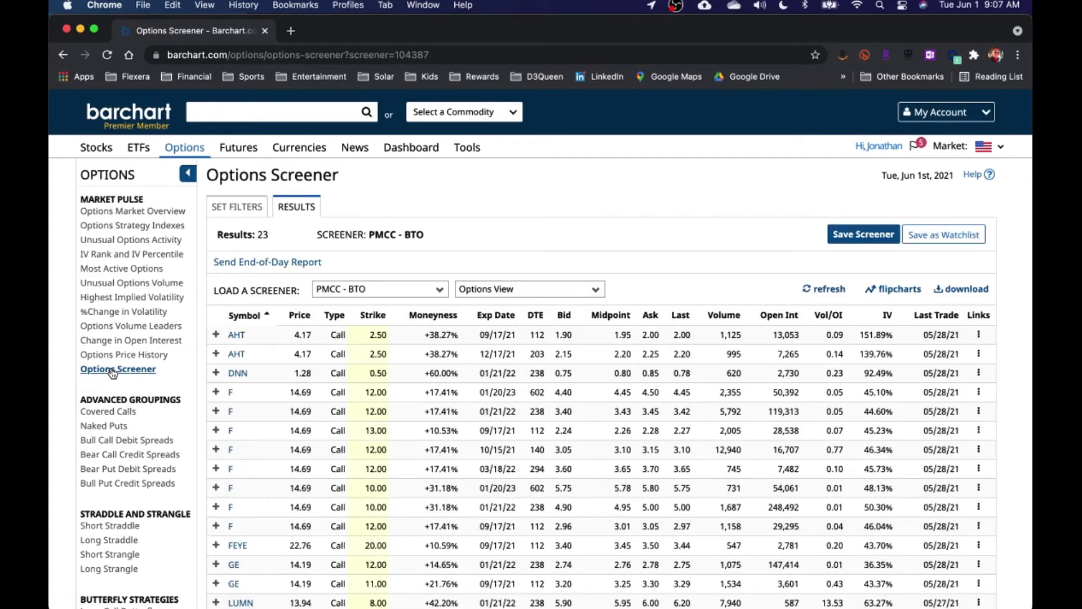
{"action": "left_click", "coordinate": [438, 289]}
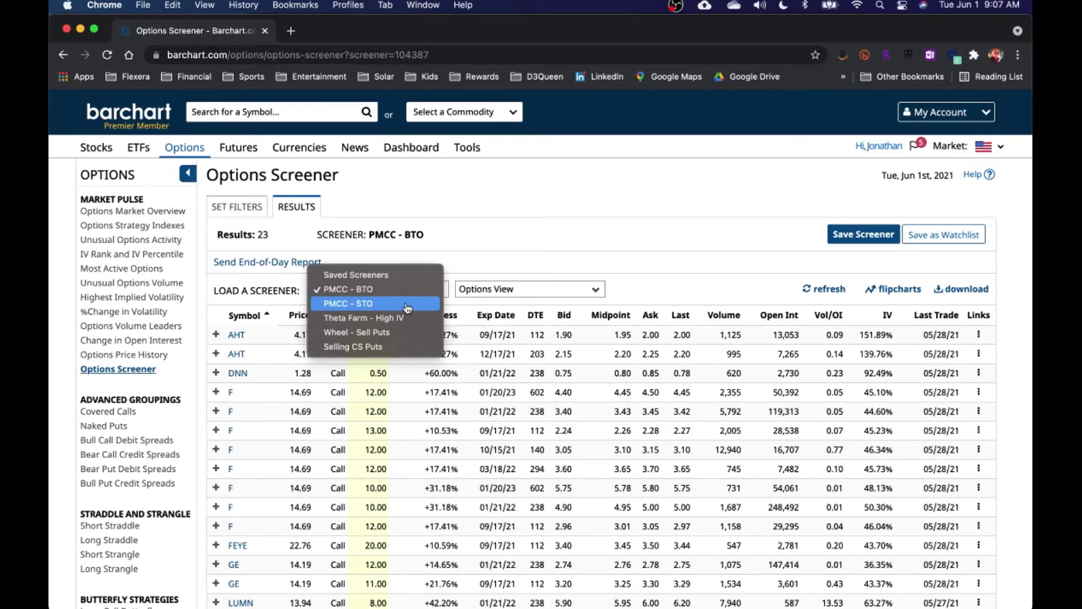
{"action": "left_click", "coordinate": [519, 213]}
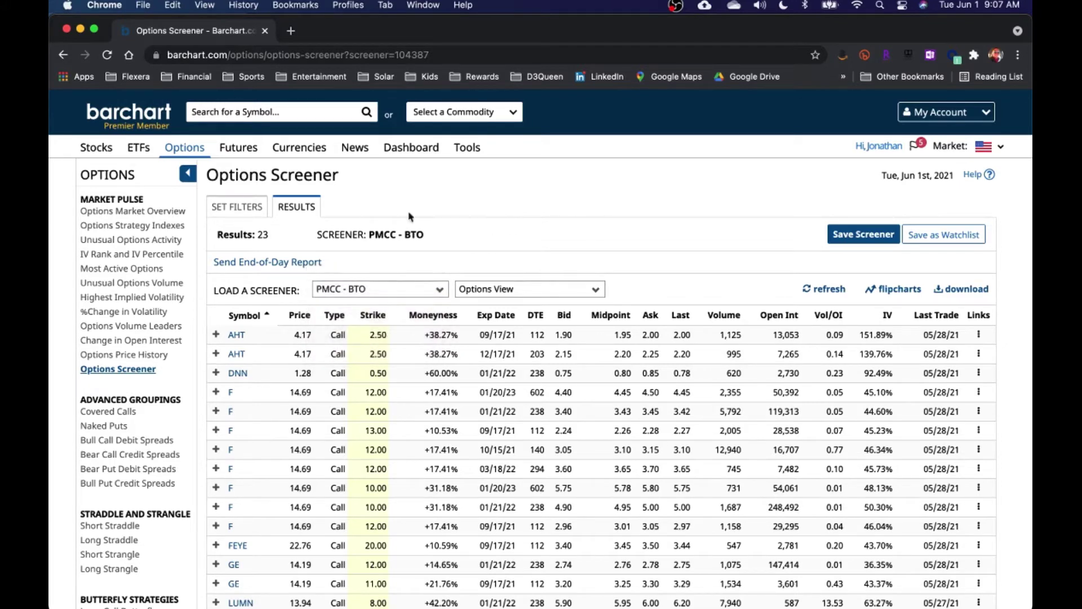
Review the PMCC - BTO filters (Buy signal, spread 0–.10, delta 70+, 90+ days) and list filter categories
{"action": "left_click", "coordinate": [221, 208]}
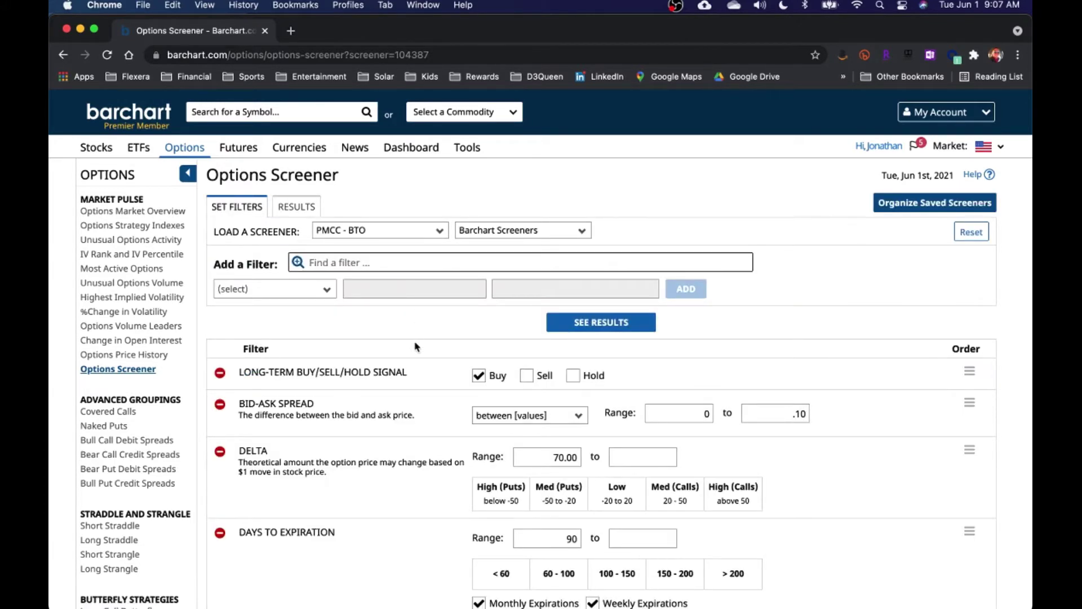
{"action": "scroll", "coordinate": [417, 346], "scroll_direction": "down", "scroll_amount": 5}
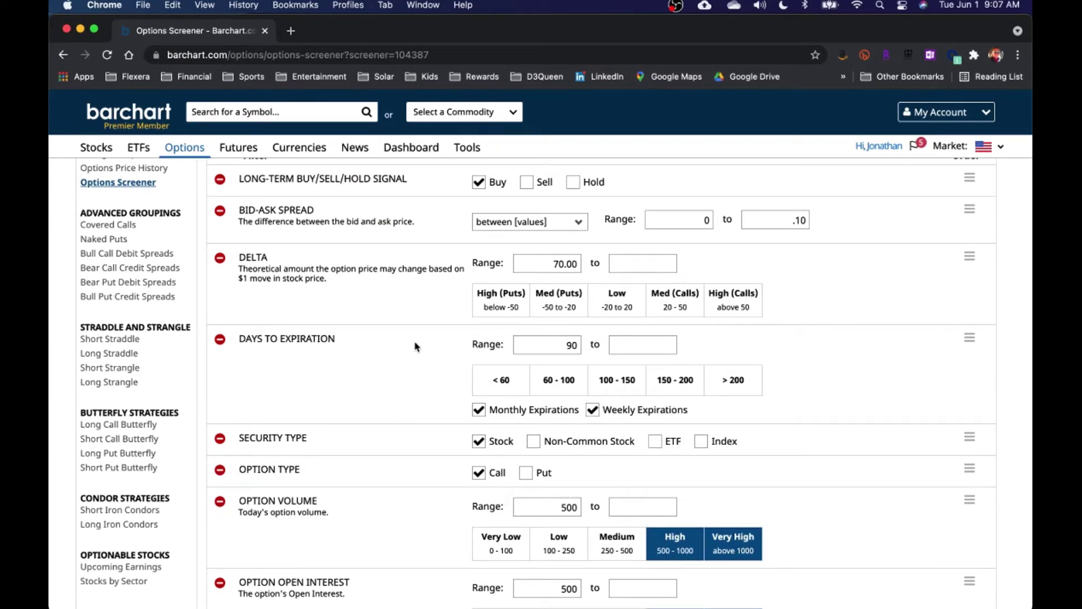
{"action": "scroll", "coordinate": [416, 346], "scroll_direction": "up", "scroll_amount": 4}
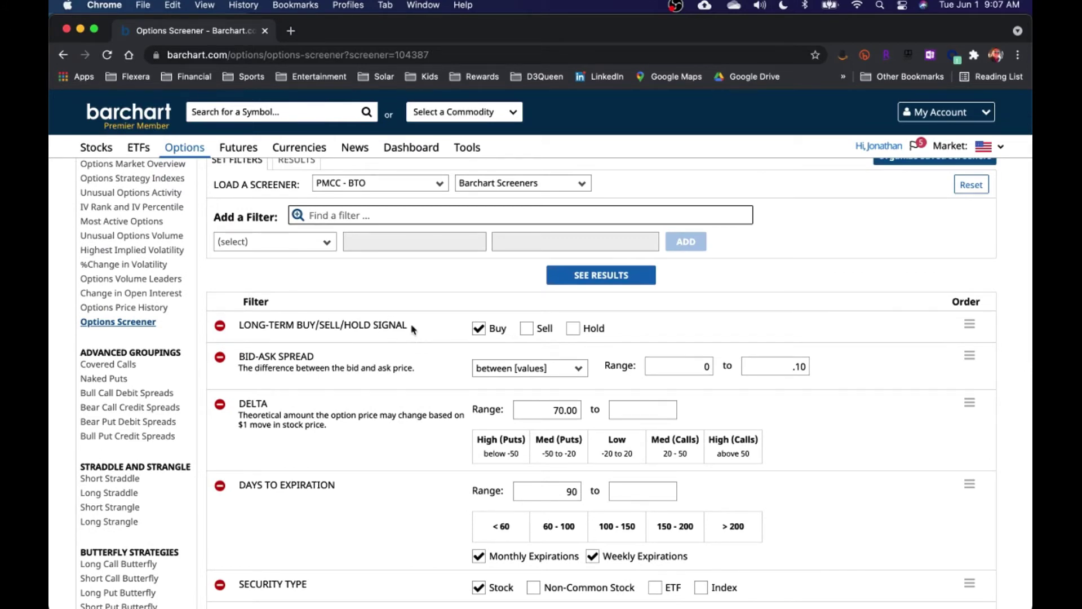
{"action": "scroll", "coordinate": [411, 329], "scroll_direction": "up", "scroll_amount": 1}
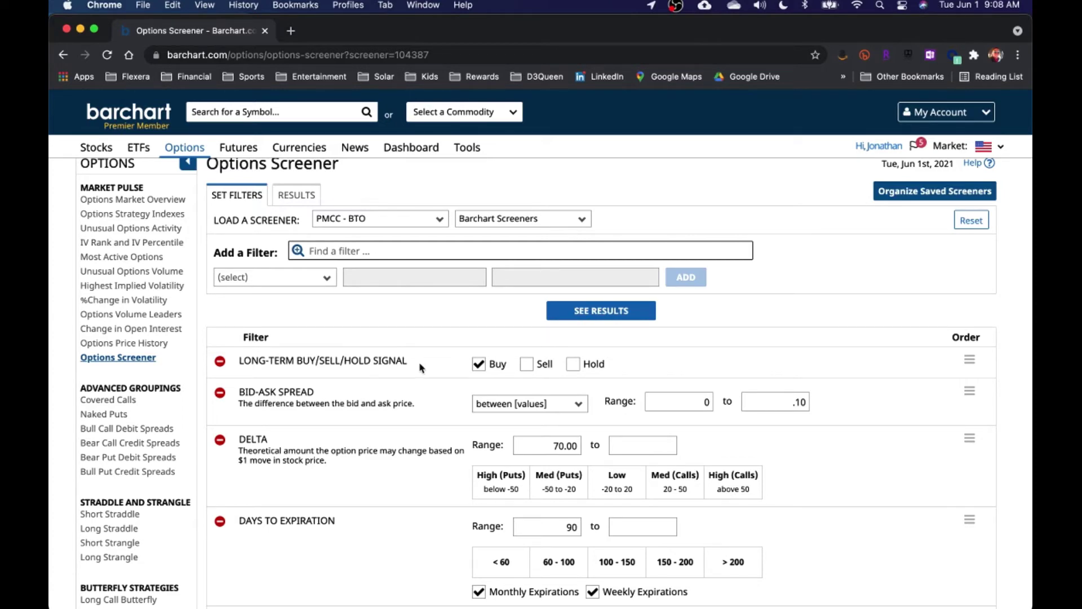
{"action": "scroll", "coordinate": [394, 355], "scroll_direction": "down", "scroll_amount": 3}
{"action": "scroll", "coordinate": [375, 344], "scroll_direction": "up", "scroll_amount": 4}
{"action": "left_click", "coordinate": [328, 290]}
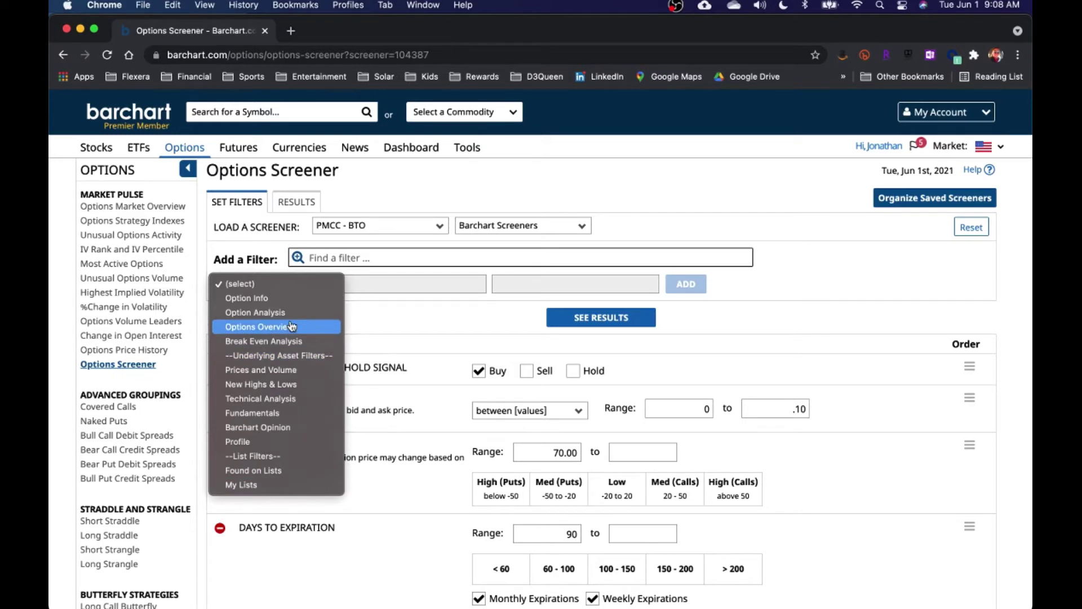
Set the new-filter category to Technical Analysis and browse its filters without choosing one
{"action": "left_click", "coordinate": [273, 400]}
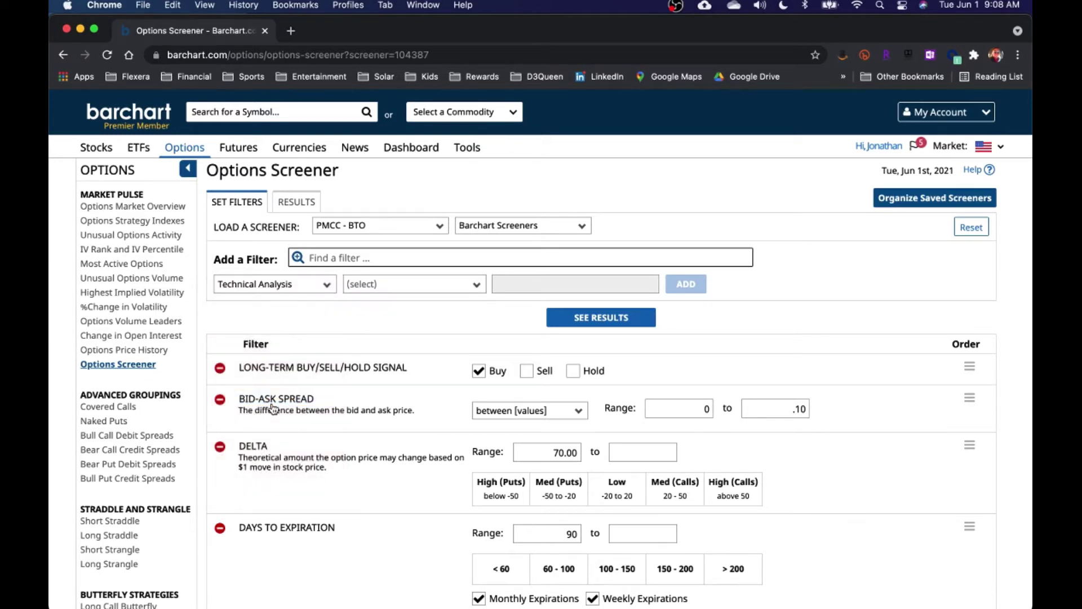
{"action": "left_click", "coordinate": [405, 285]}
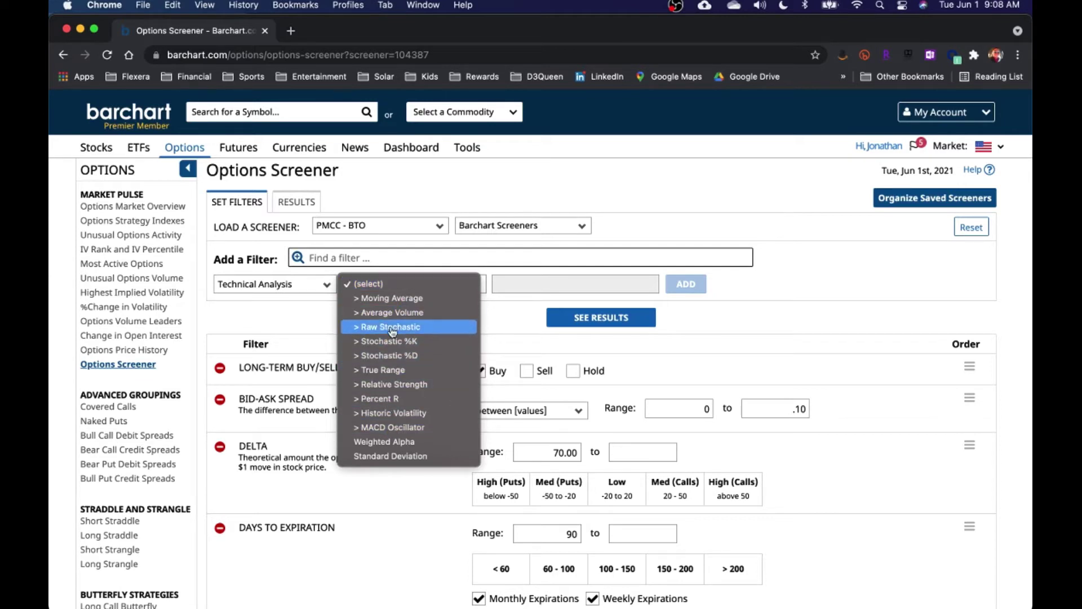
{"action": "left_click", "coordinate": [600, 211]}
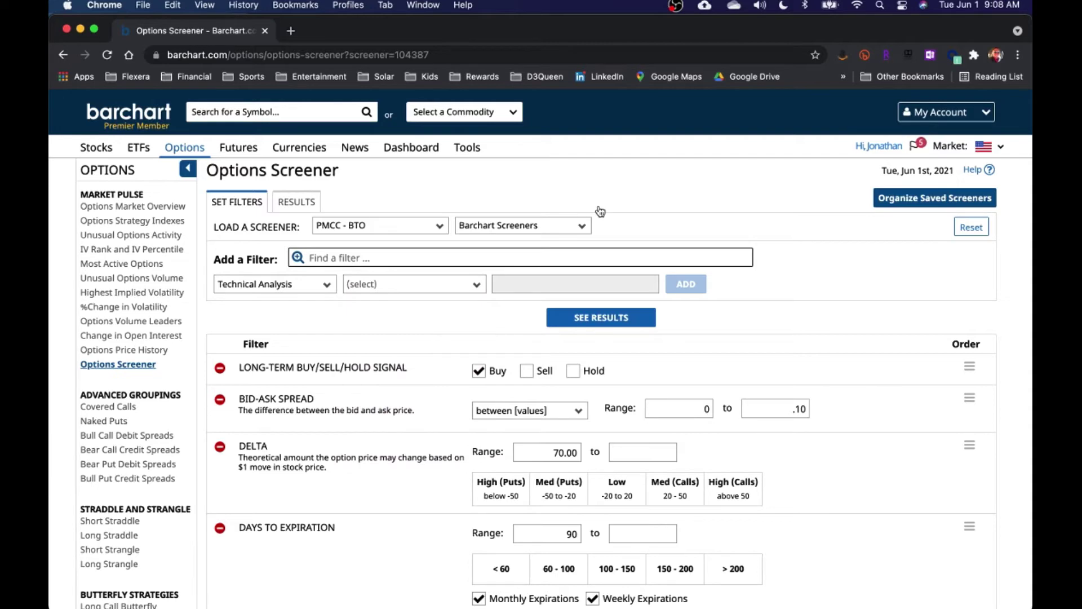
{"action": "scroll", "coordinate": [429, 333], "scroll_direction": "down", "scroll_amount": 4}
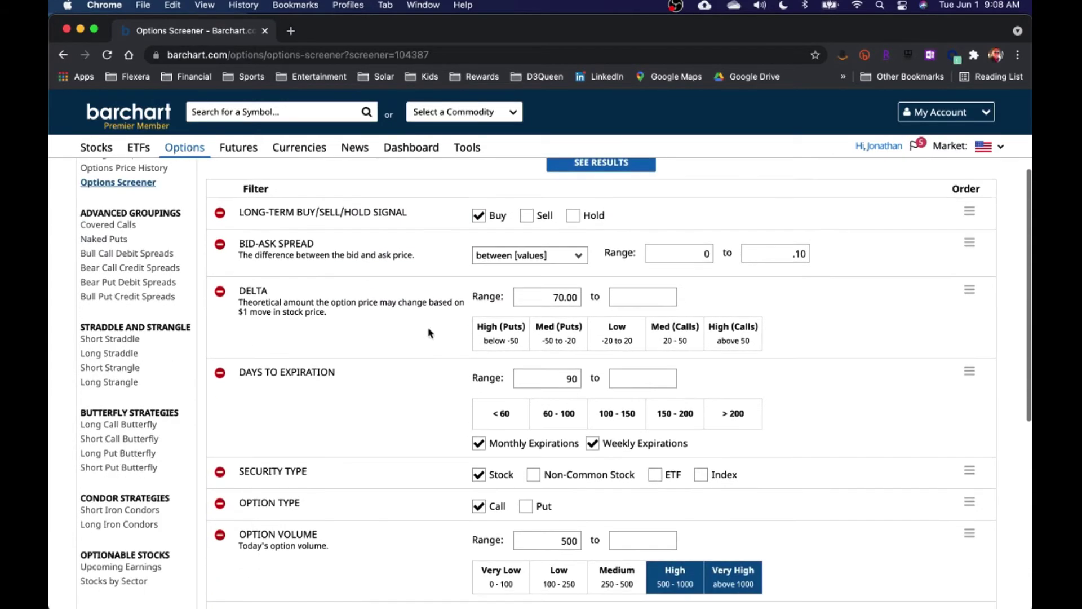
{"action": "scroll", "coordinate": [430, 332], "scroll_direction": "down", "scroll_amount": 1}
{"action": "scroll", "coordinate": [428, 333], "scroll_direction": "up", "scroll_amount": 2}
{"action": "scroll", "coordinate": [430, 332], "scroll_direction": "up", "scroll_amount": 3}
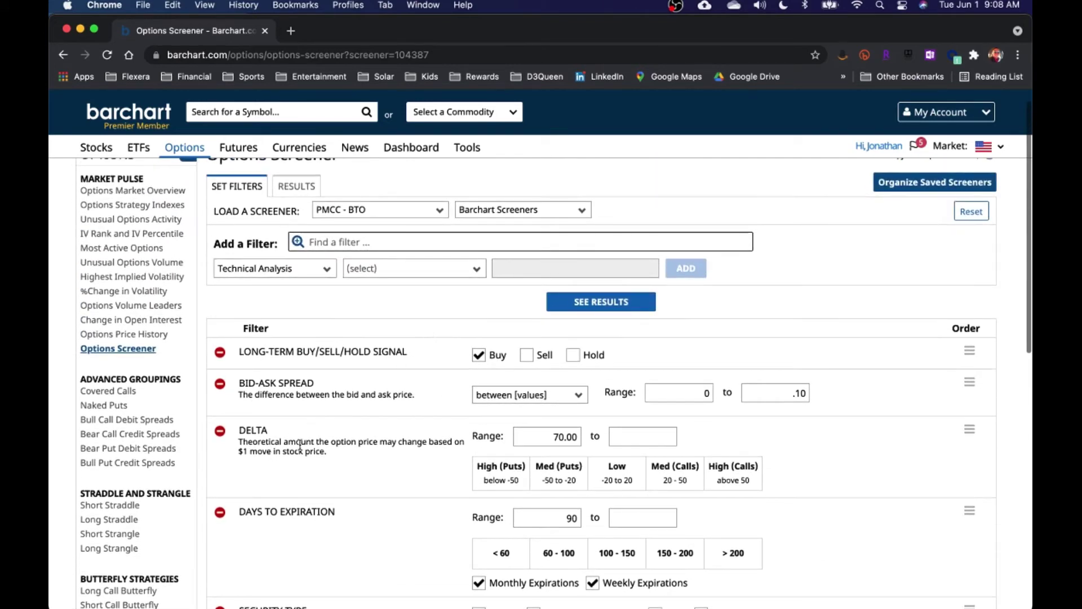
{"action": "left_click", "coordinate": [293, 269]}
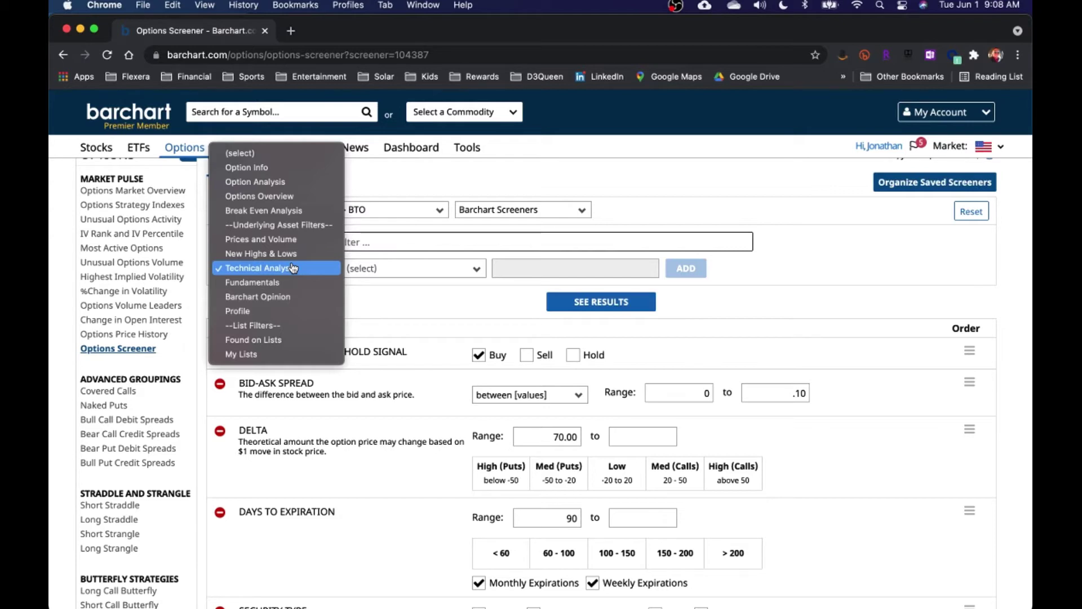
Switch the filter category to Option Info and browse its filters without picking one
{"action": "left_click", "coordinate": [281, 168]}
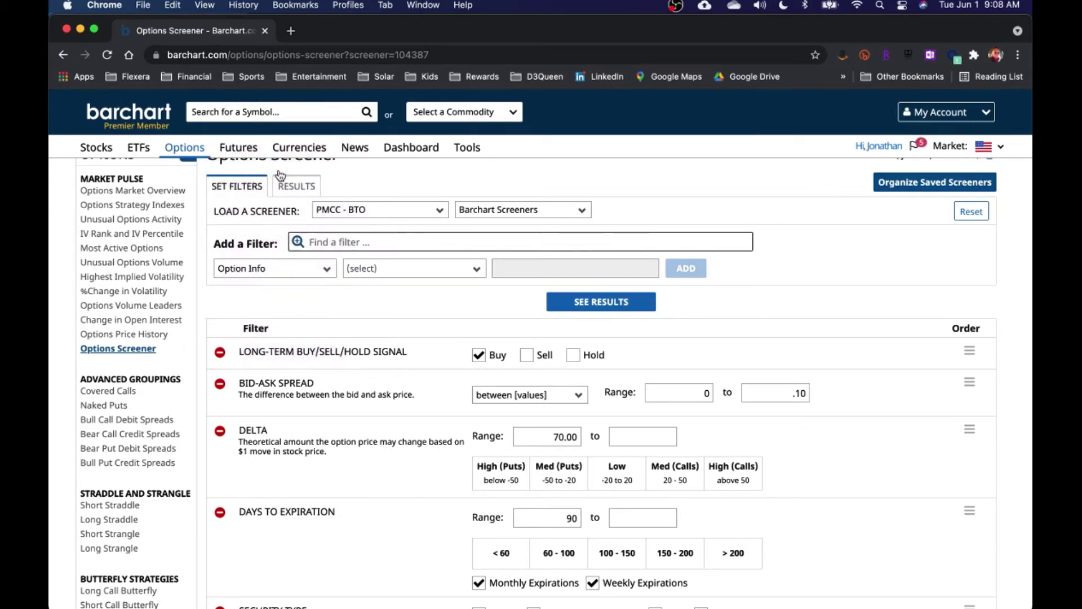
{"action": "left_click", "coordinate": [387, 271]}
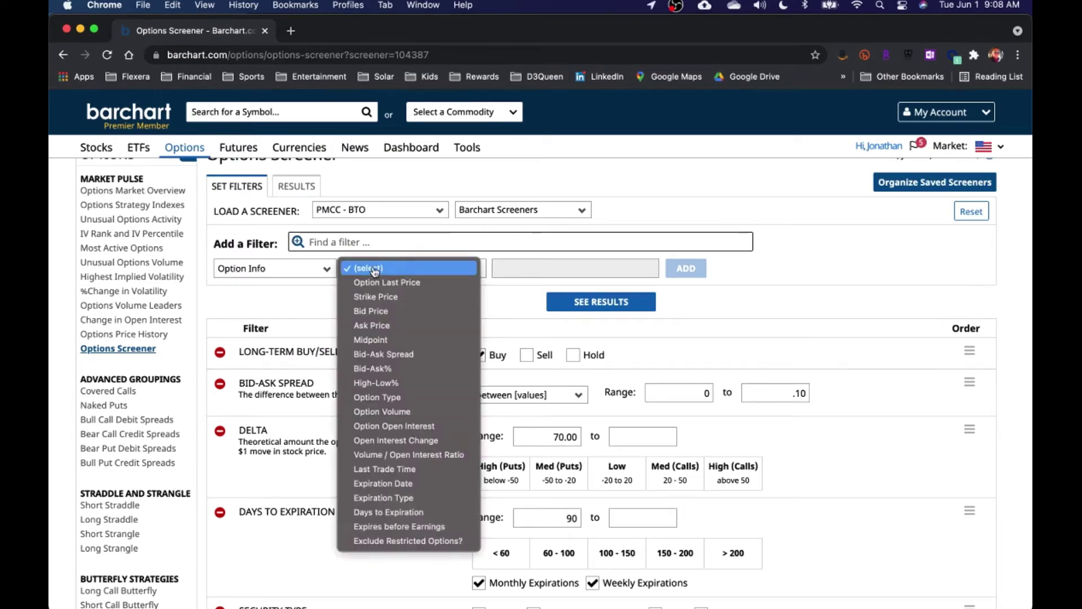
{"action": "left_click", "coordinate": [387, 269]}
{"action": "left_click", "coordinate": [300, 270]}
Narrow the new filter to Option Analysis > Greeks, leaving the specific Greek unselected
{"action": "left_click", "coordinate": [255, 282]}
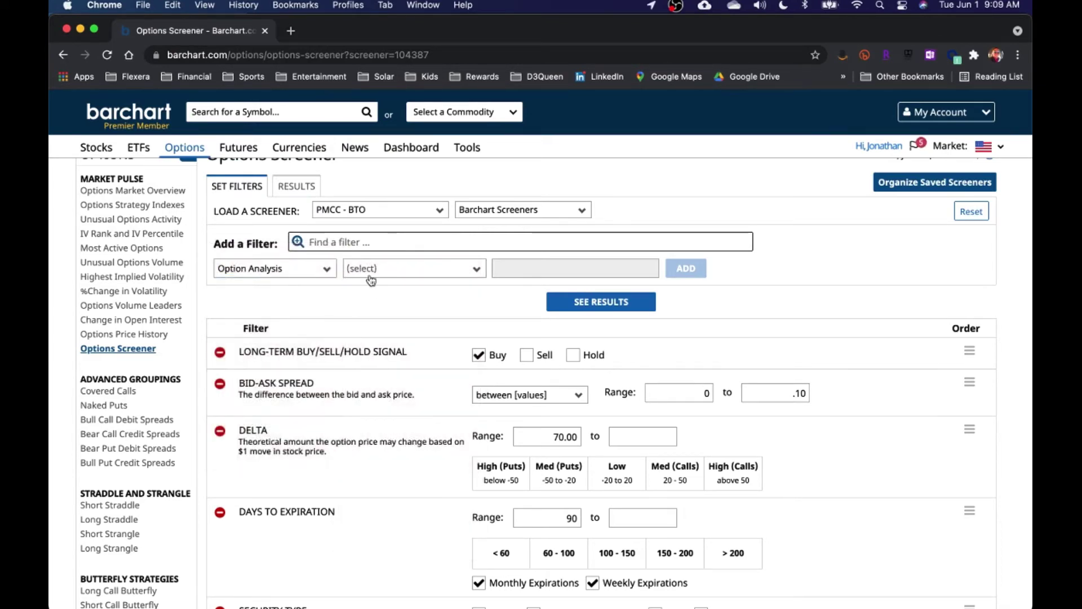
{"action": "left_click", "coordinate": [366, 269]}
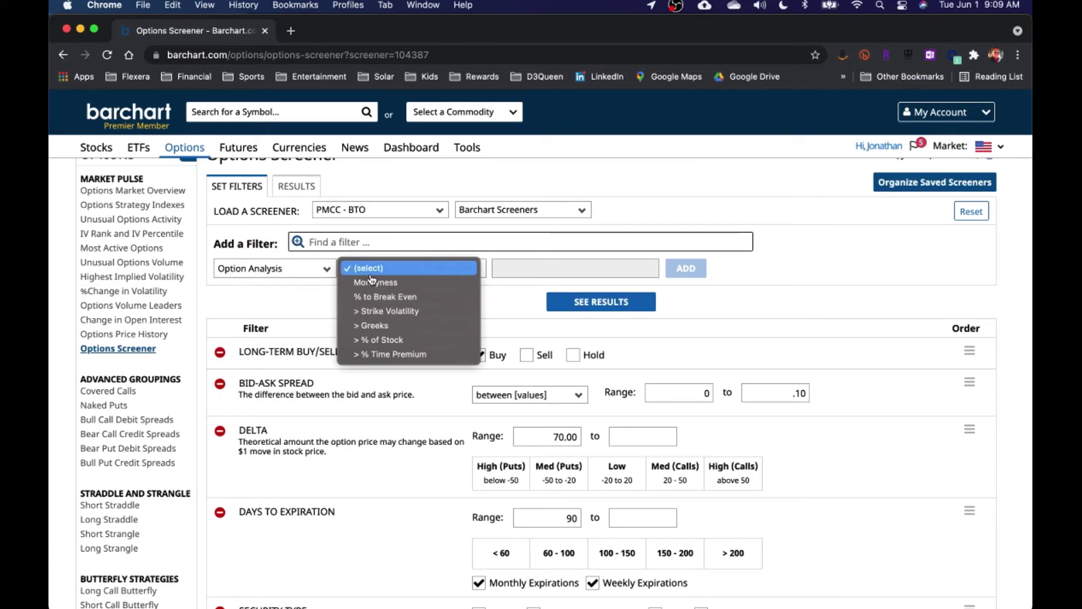
{"action": "left_click", "coordinate": [372, 327]}
{"action": "left_click", "coordinate": [523, 269]}
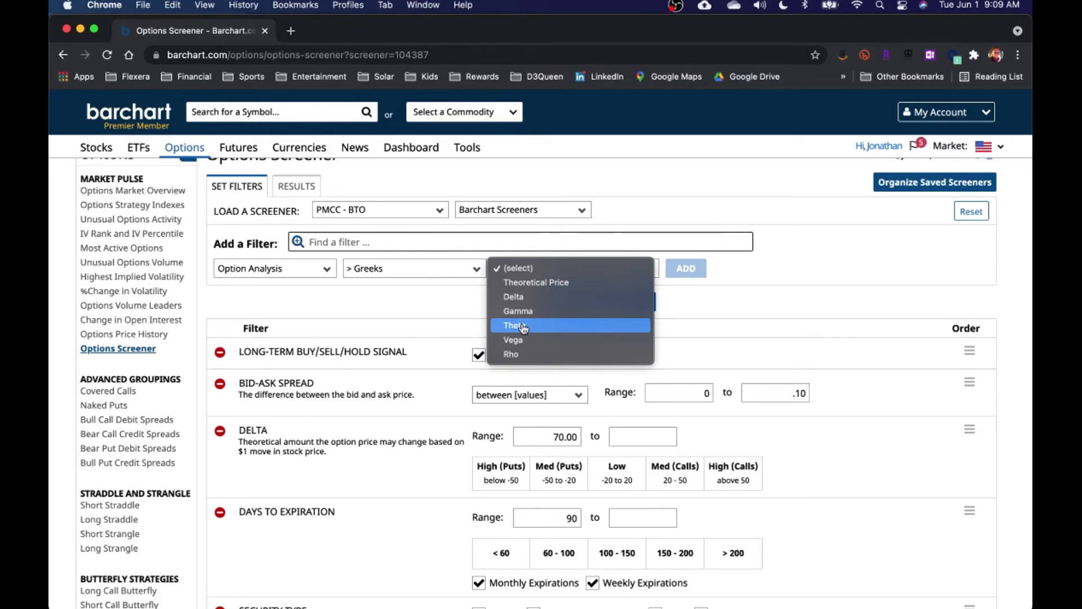
{"action": "left_click", "coordinate": [461, 313]}
{"action": "scroll", "coordinate": [404, 386], "scroll_direction": "down", "scroll_amount": 5}
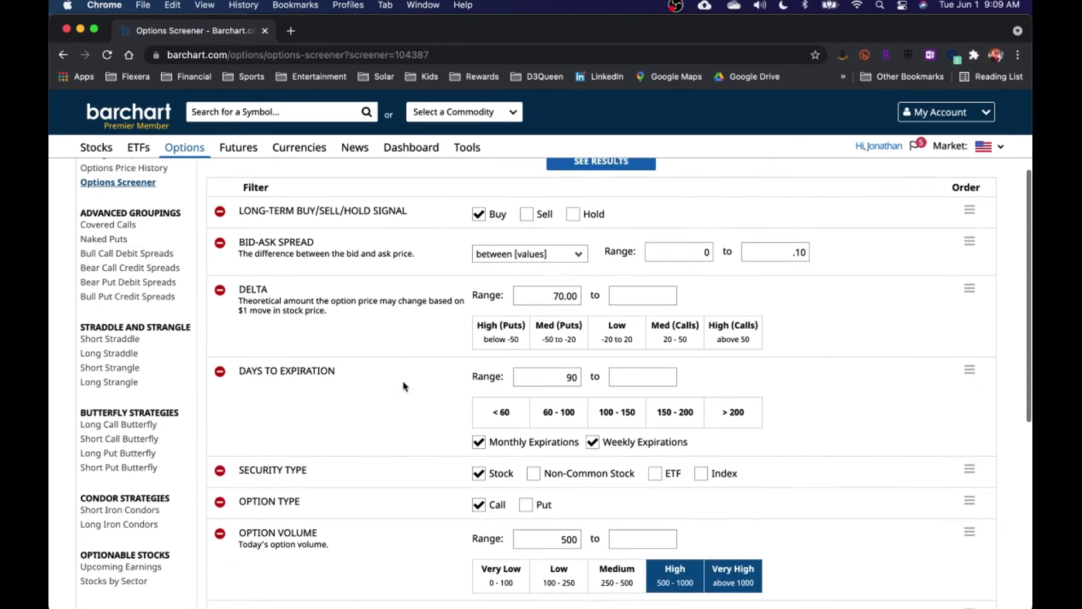
{"action": "scroll", "coordinate": [403, 385], "scroll_direction": "down", "scroll_amount": 10}
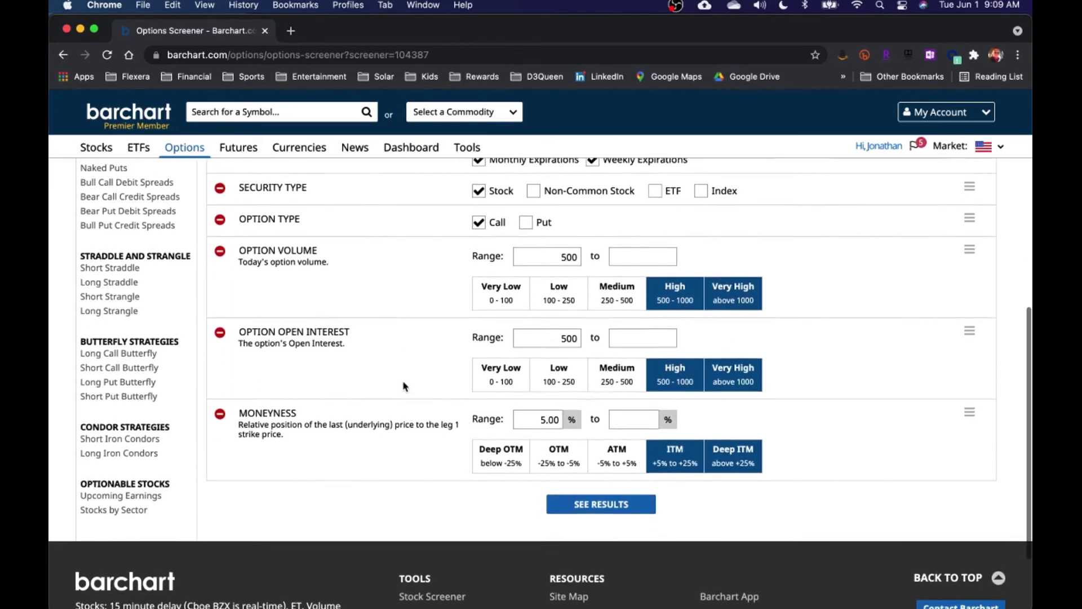
{"action": "scroll", "coordinate": [404, 387], "scroll_direction": "down", "scroll_amount": 1}
{"action": "scroll", "coordinate": [404, 386], "scroll_direction": "up", "scroll_amount": 2}
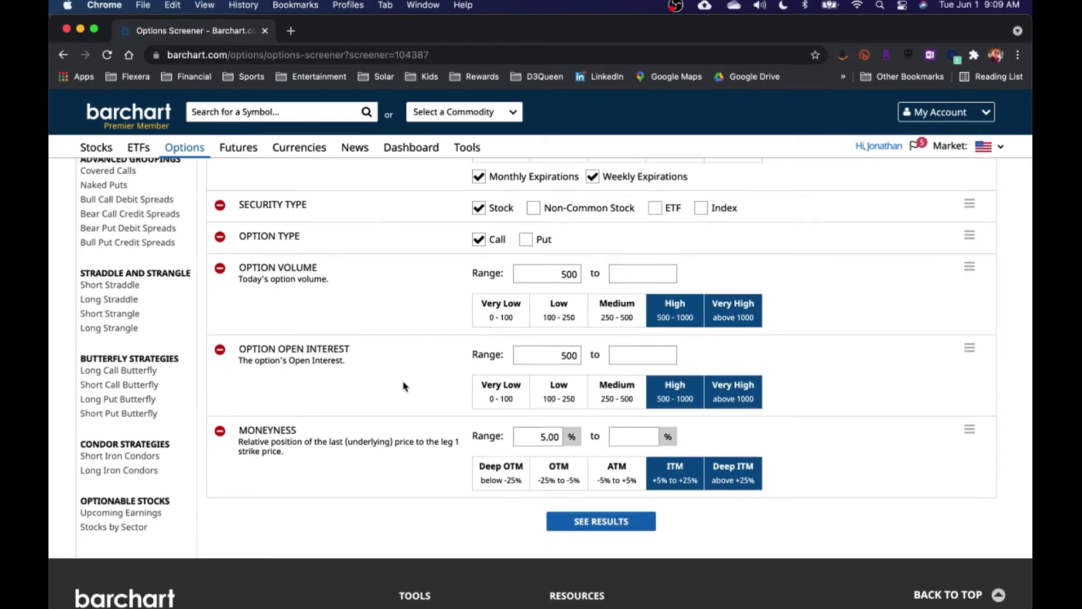
{"action": "scroll", "coordinate": [403, 386], "scroll_direction": "up", "scroll_amount": 1}
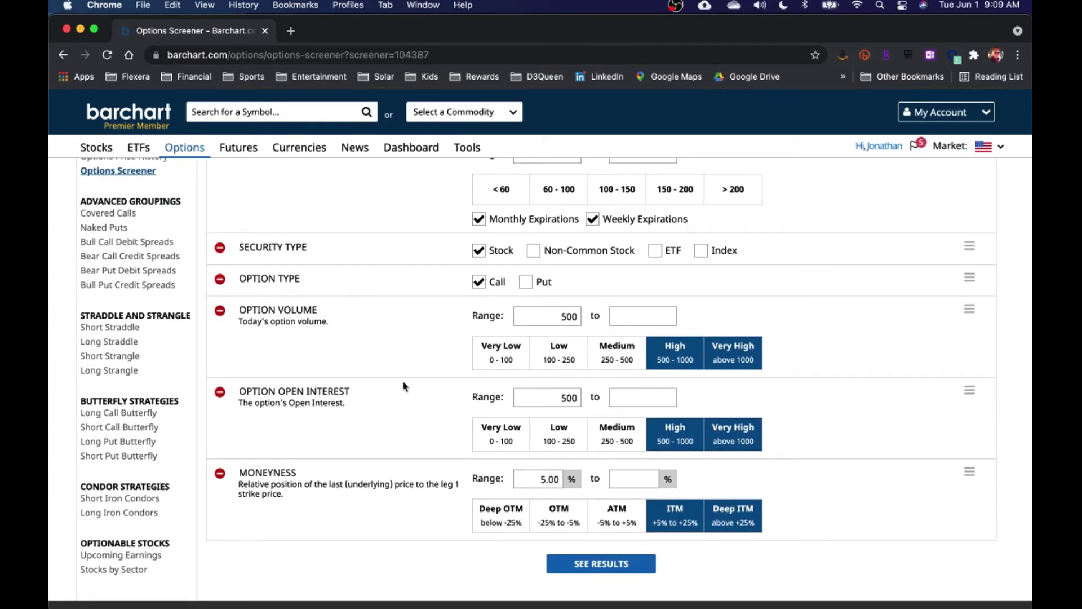
{"action": "scroll", "coordinate": [404, 386], "scroll_direction": "up", "scroll_amount": 2}
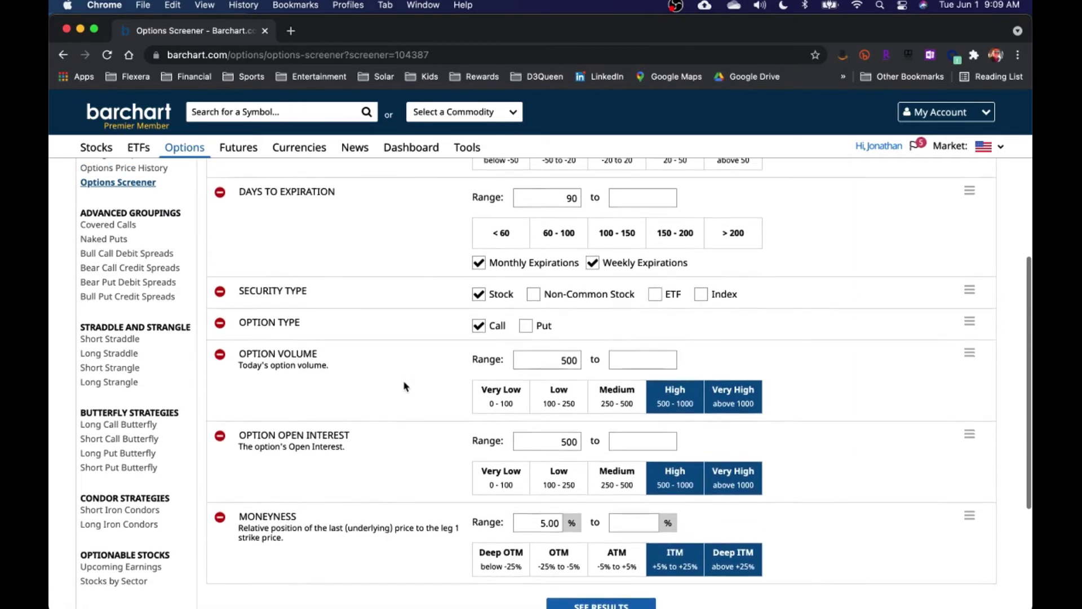
{"action": "scroll", "coordinate": [404, 386], "scroll_direction": "up", "scroll_amount": 4}
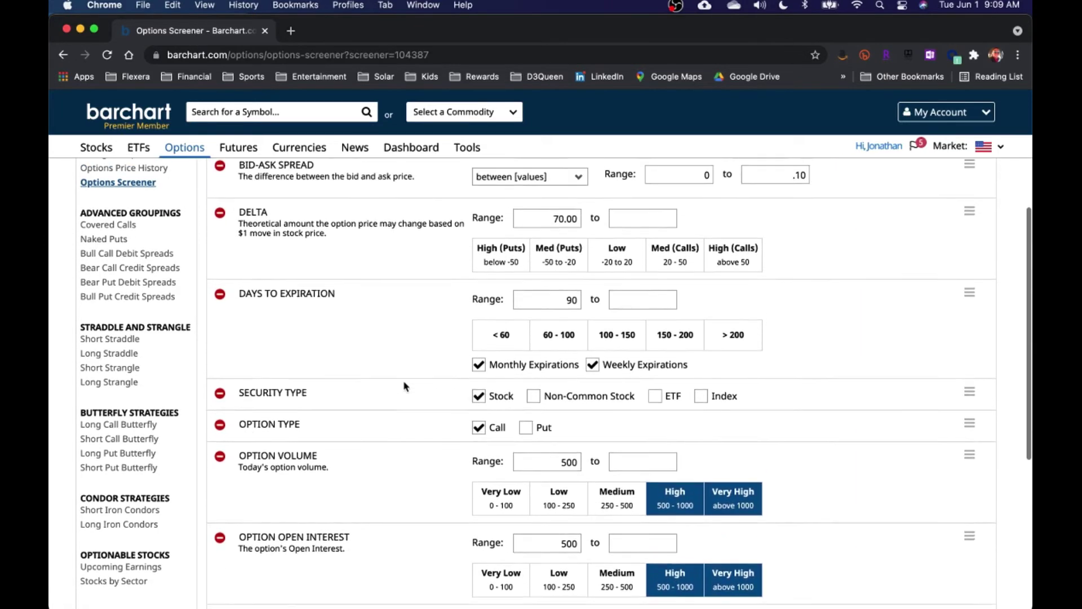
{"action": "scroll", "coordinate": [404, 385], "scroll_direction": "up", "scroll_amount": 7}
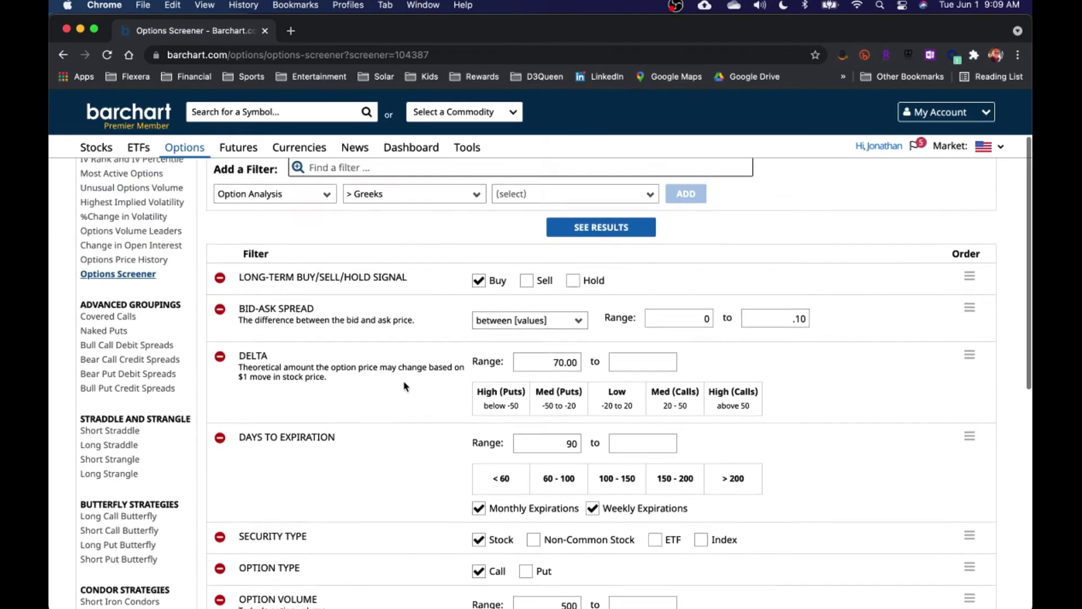
{"action": "scroll", "coordinate": [403, 385], "scroll_direction": "up", "scroll_amount": 2}
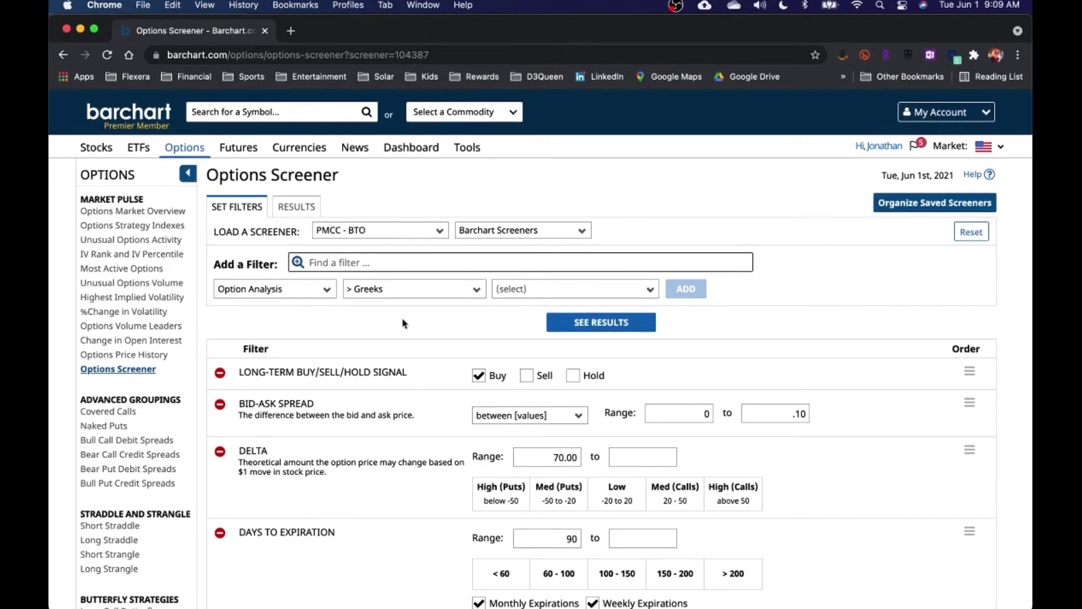
Show the 23 PMCC - BTO call results across AHT, DNN, F, FEYE, GE and LUMN
{"action": "left_click", "coordinate": [293, 210]}
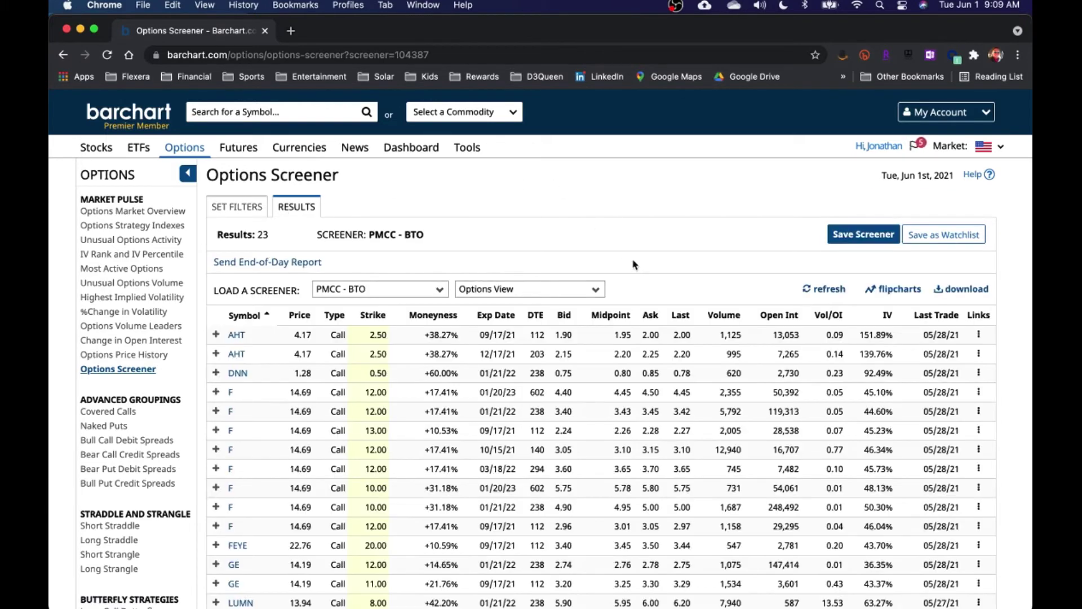
{"action": "scroll", "coordinate": [580, 381], "scroll_direction": "down", "scroll_amount": 5}
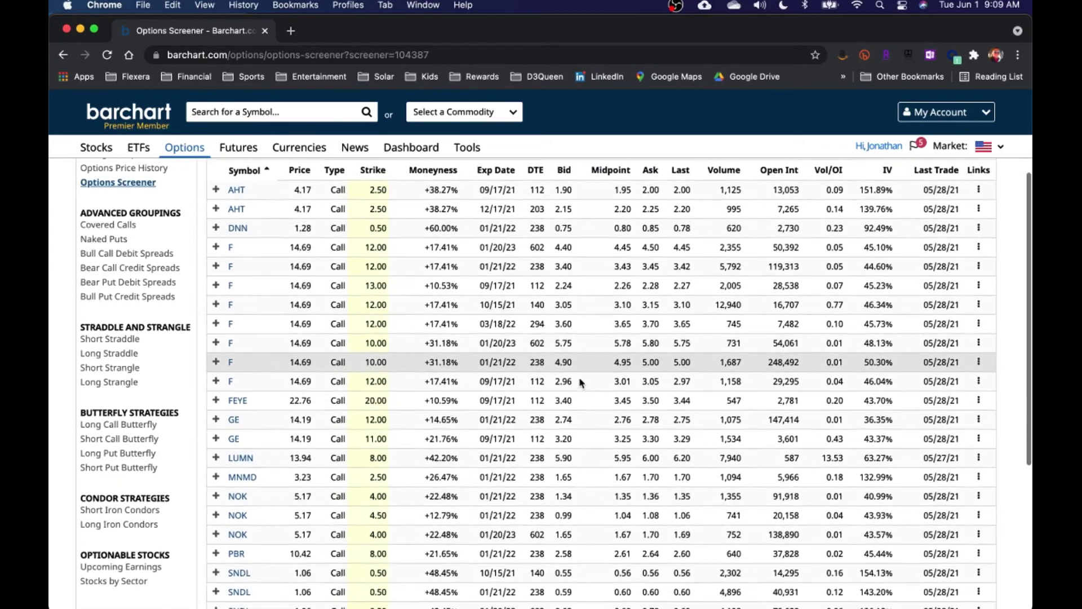
{"action": "scroll", "coordinate": [580, 382], "scroll_direction": "up", "scroll_amount": 5}
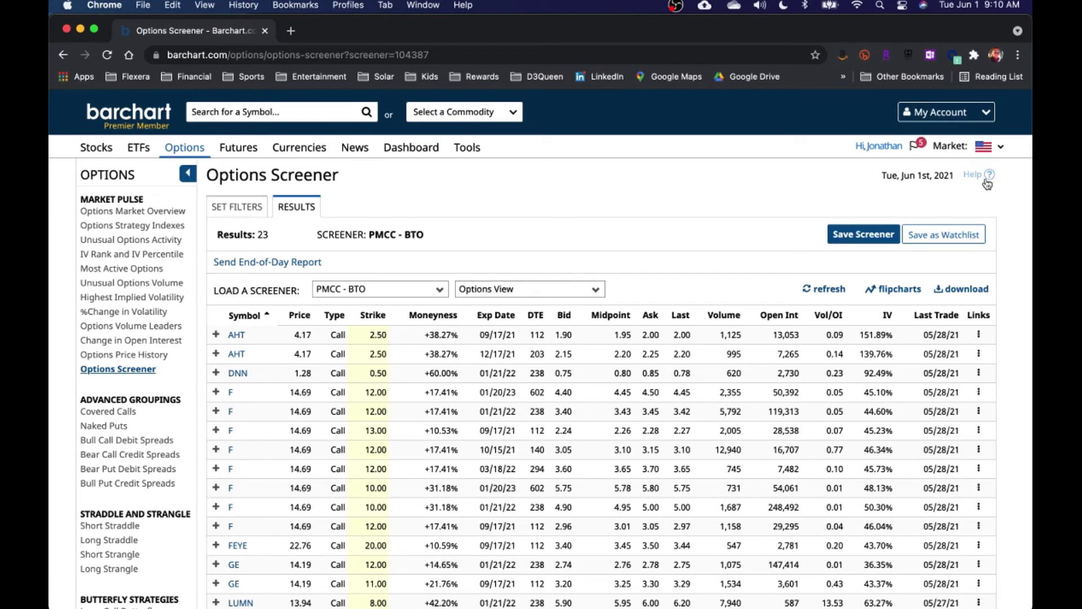
{"action": "left_click", "coordinate": [1001, 151]}
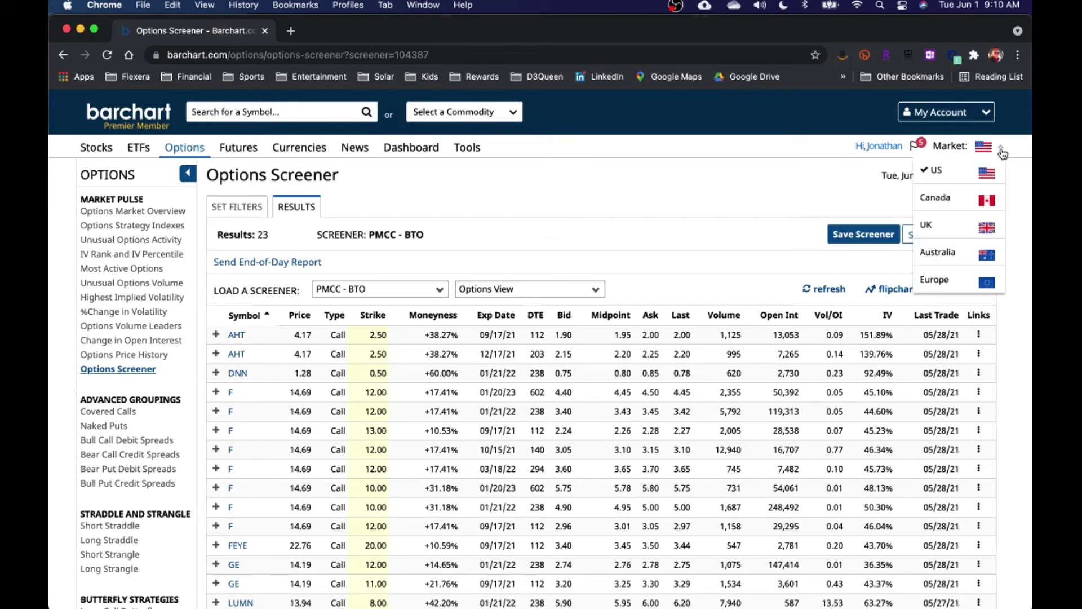
{"action": "left_click", "coordinate": [986, 112]}
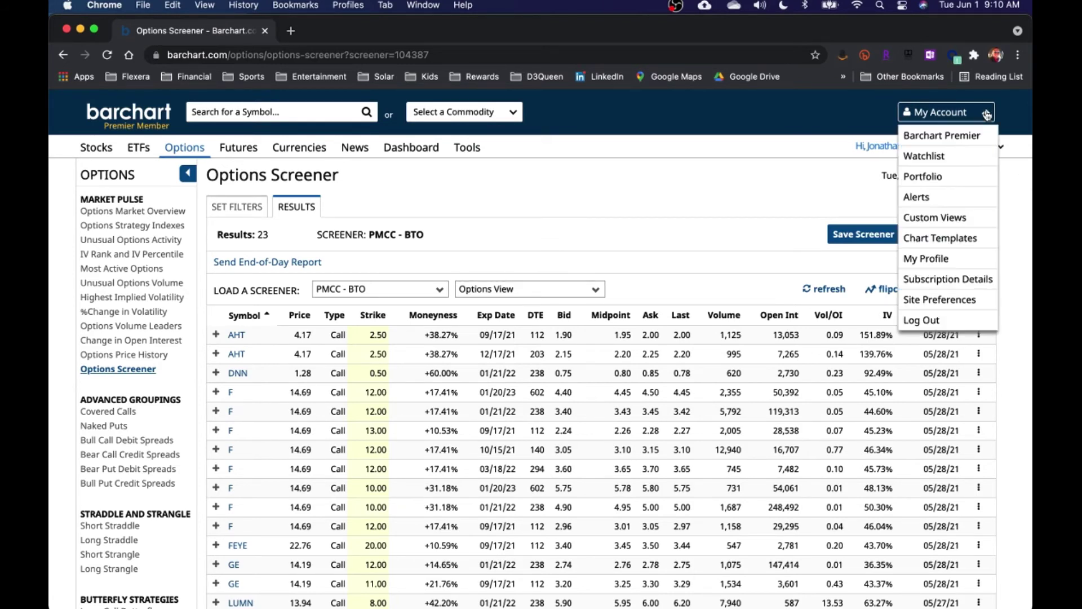
{"action": "scroll", "coordinate": [941, 395], "scroll_direction": "down", "scroll_amount": 7}
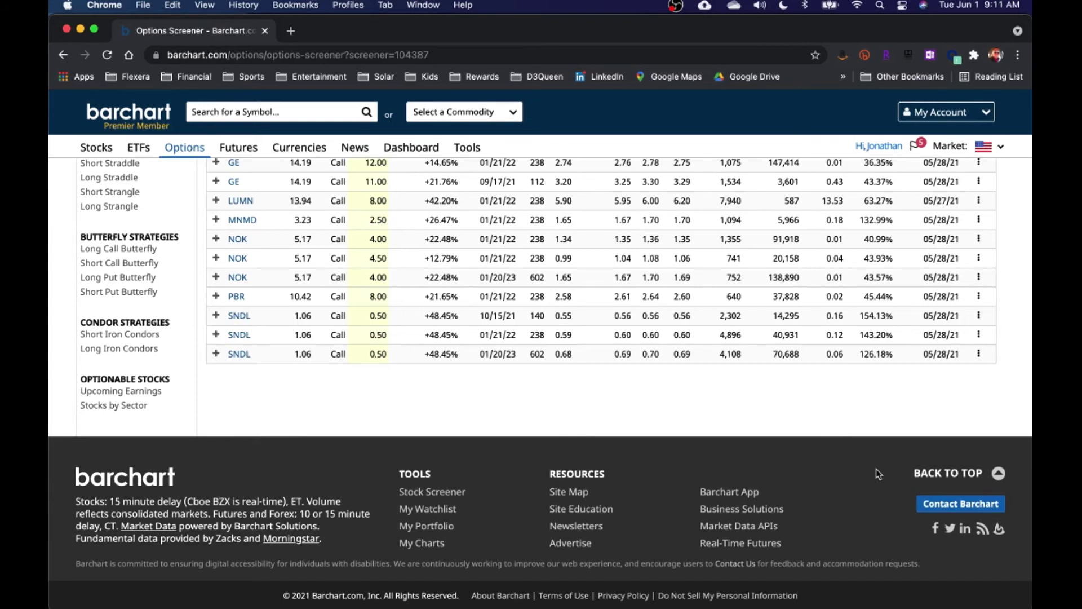
Look over the Contact Barchart form's Message box, close the form, and switch to OBS Studio
{"action": "left_click", "coordinate": [955, 504]}
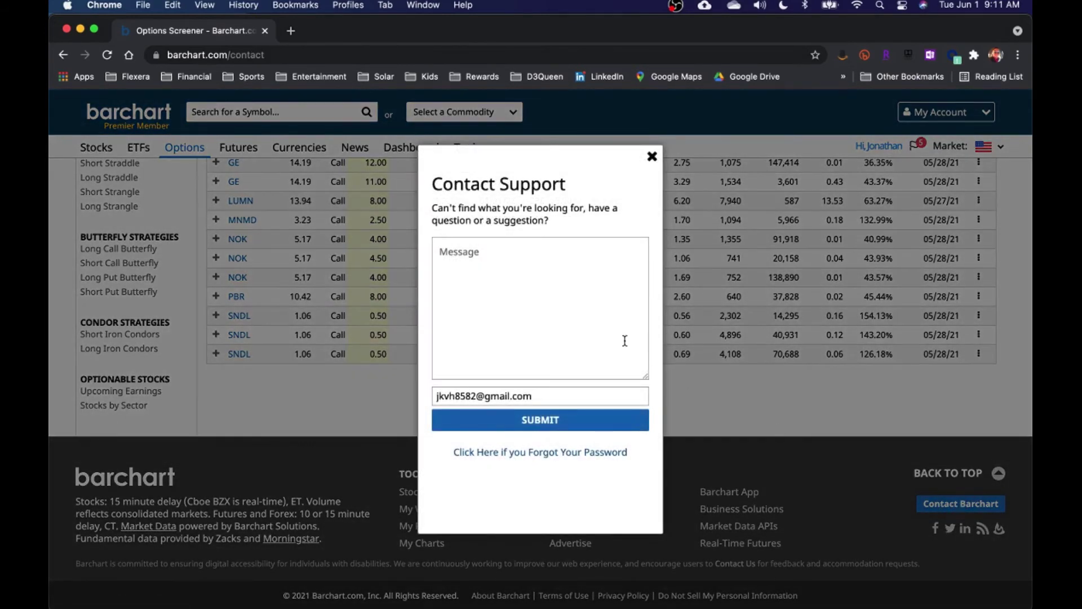
{"action": "left_click", "coordinate": [484, 272]}
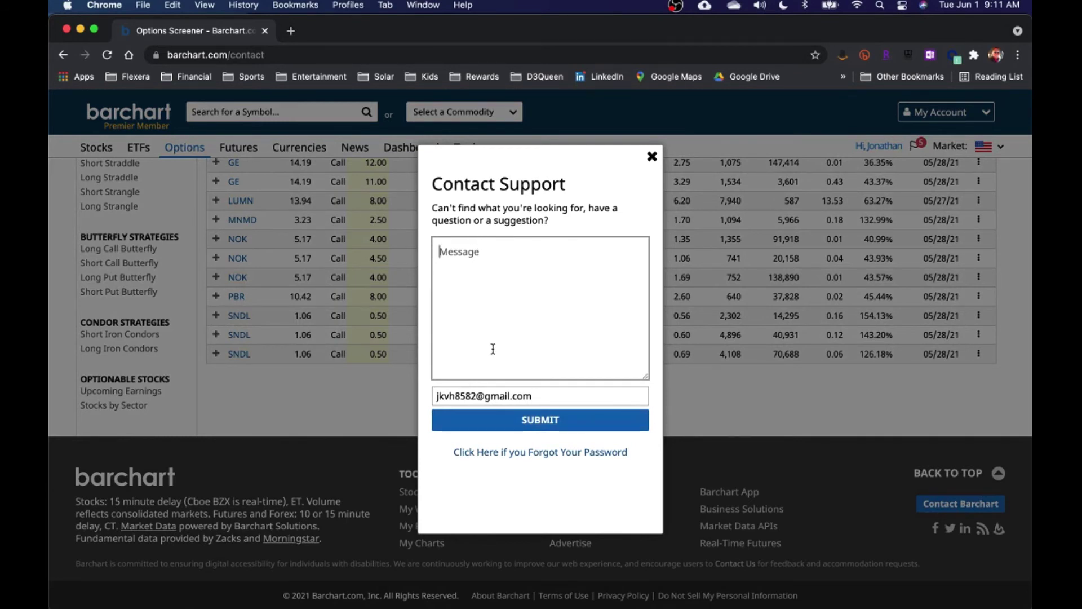
{"action": "left_click", "coordinate": [652, 156]}
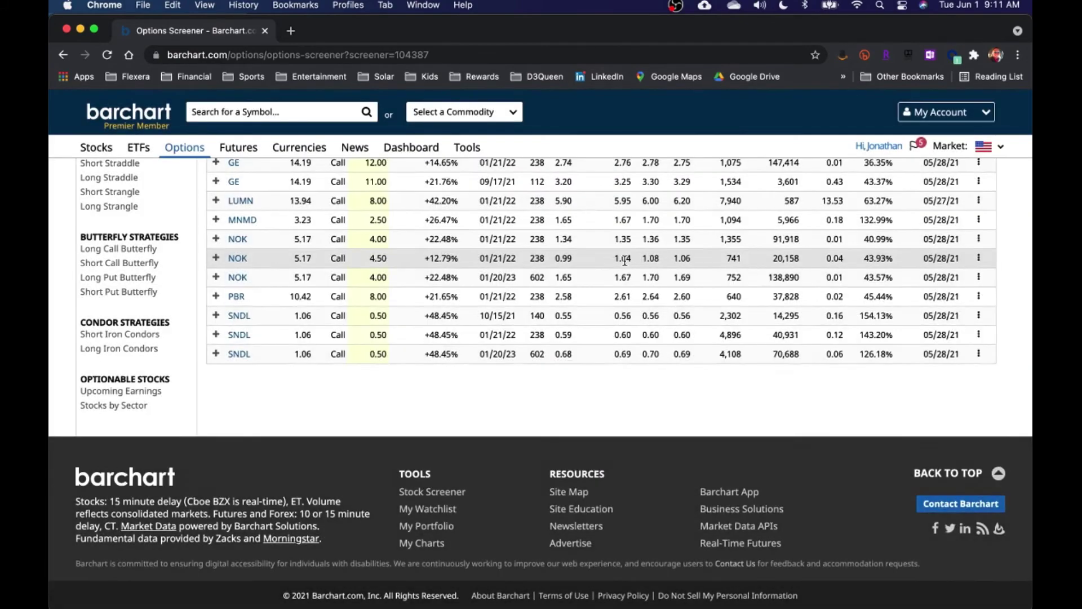
{"action": "scroll", "coordinate": [626, 265], "scroll_direction": "down", "scroll_amount": 1}
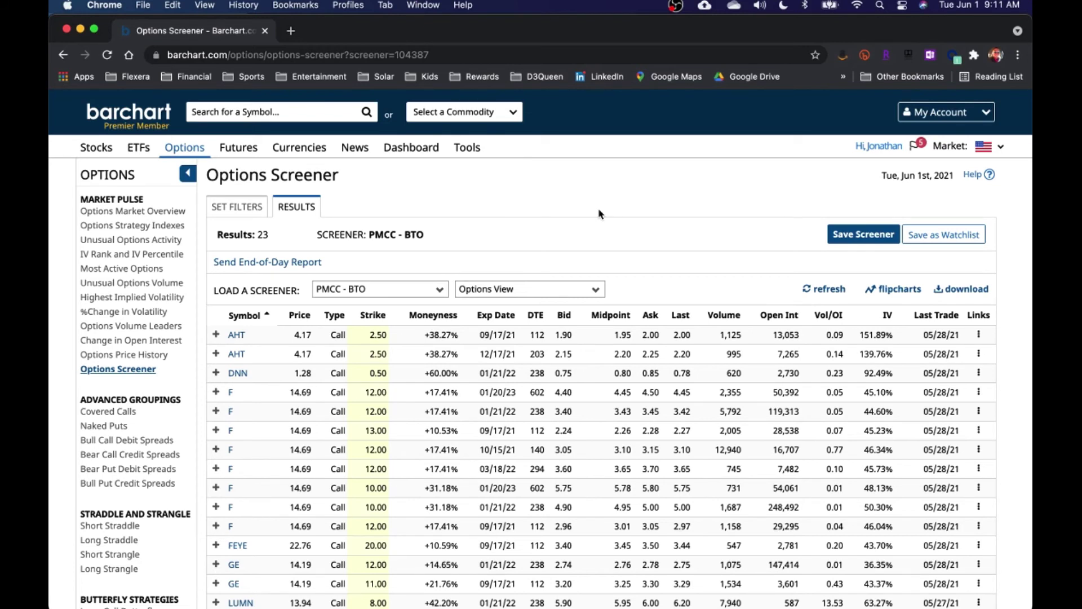
{"action": "key", "text": "super+Tab"}
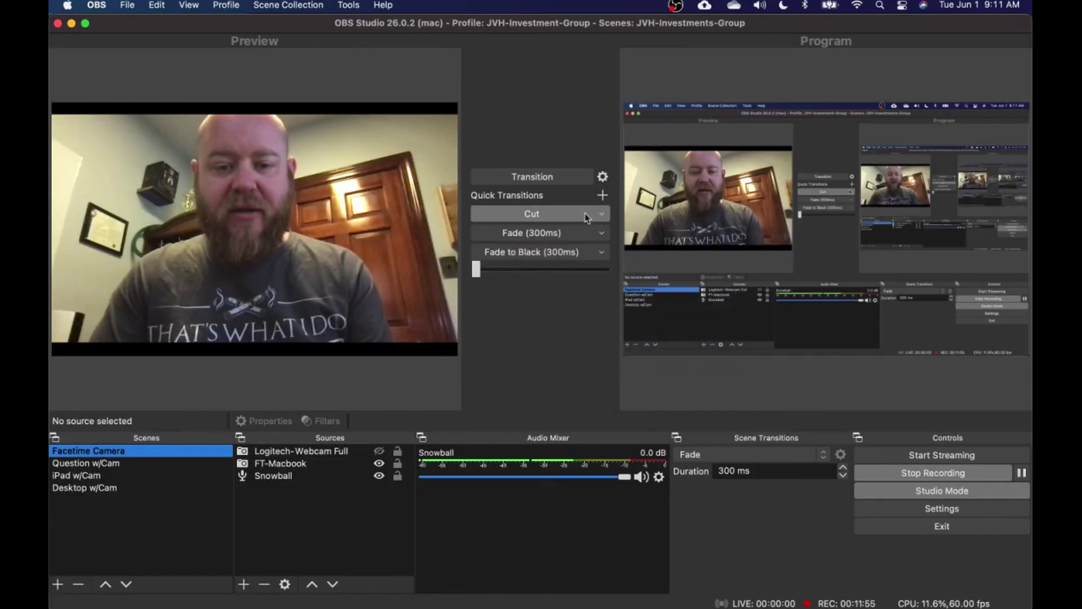